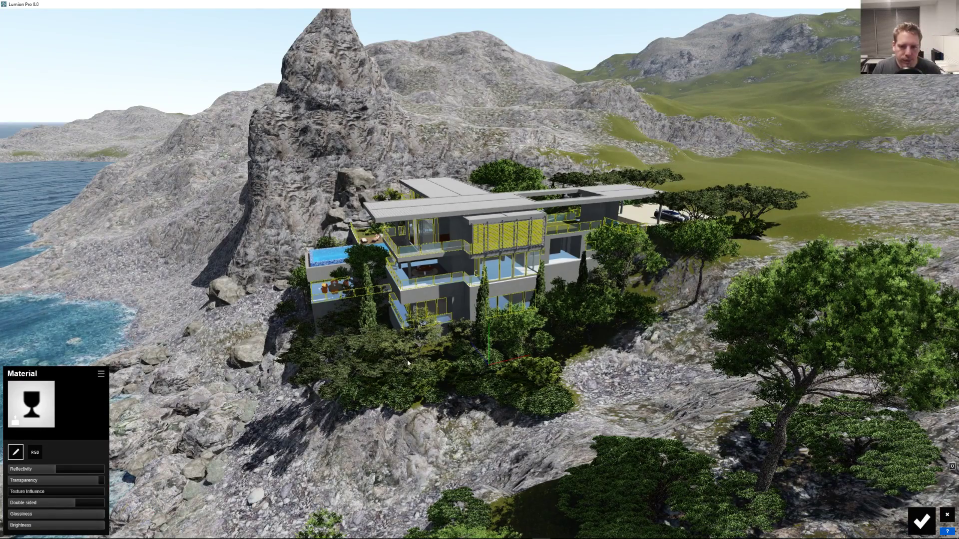
mouse_move(408, 363)
right_mouse_down()
mouse_move(457, 365)
mouse_move(444, 307)
mouse_move(435, 318)
right_mouse_up()
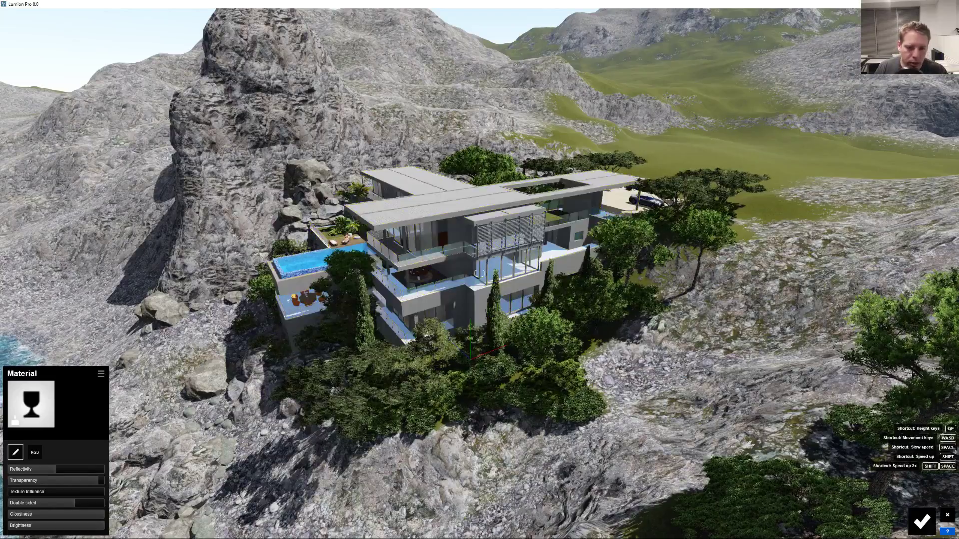
scroll(462, 293, "up", 5)
scroll(444, 280, "down", 4)
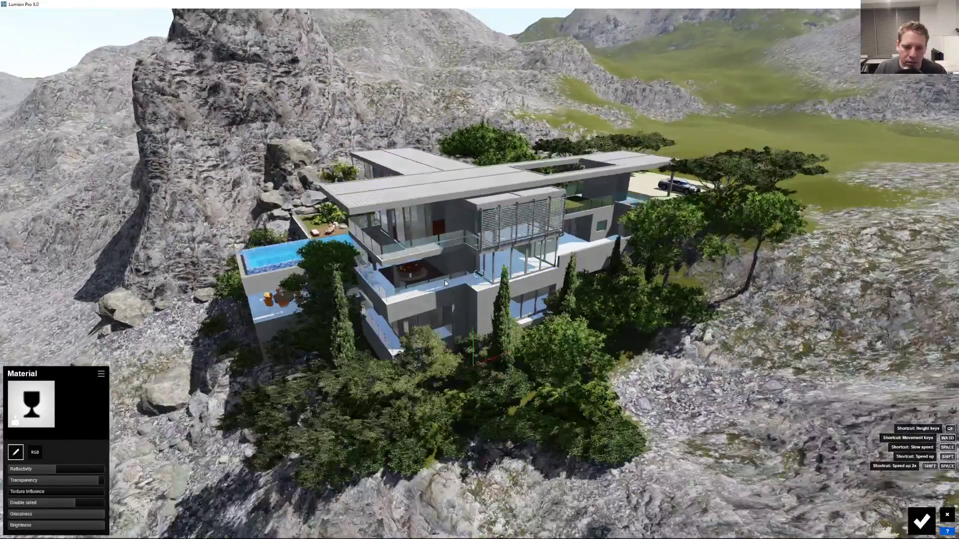
right_click_drag(448, 289, 454, 295)
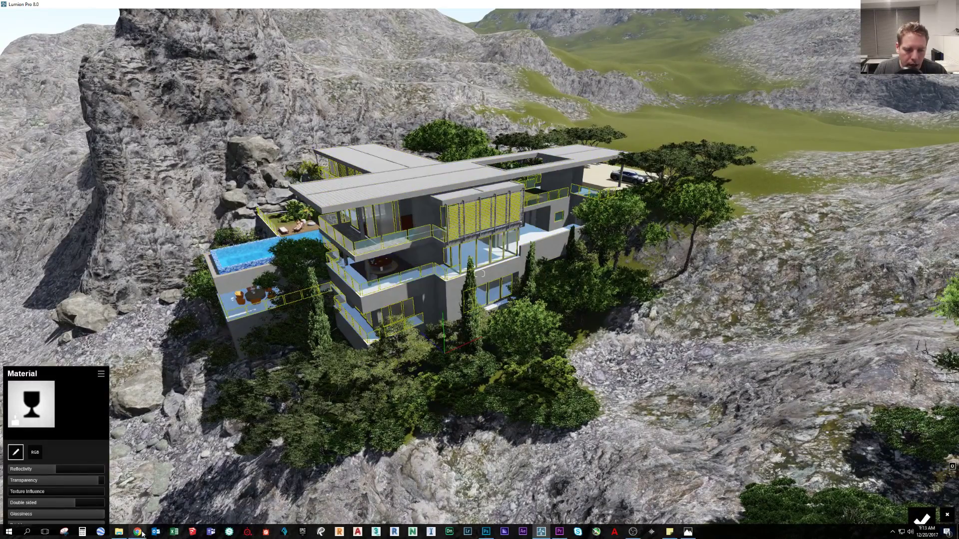
- Switch to the browser, watch the example videos Mesmerizing Montenegro and The Sandpit for their tilt-shift look, and return to Lumion
left_click(141, 533)
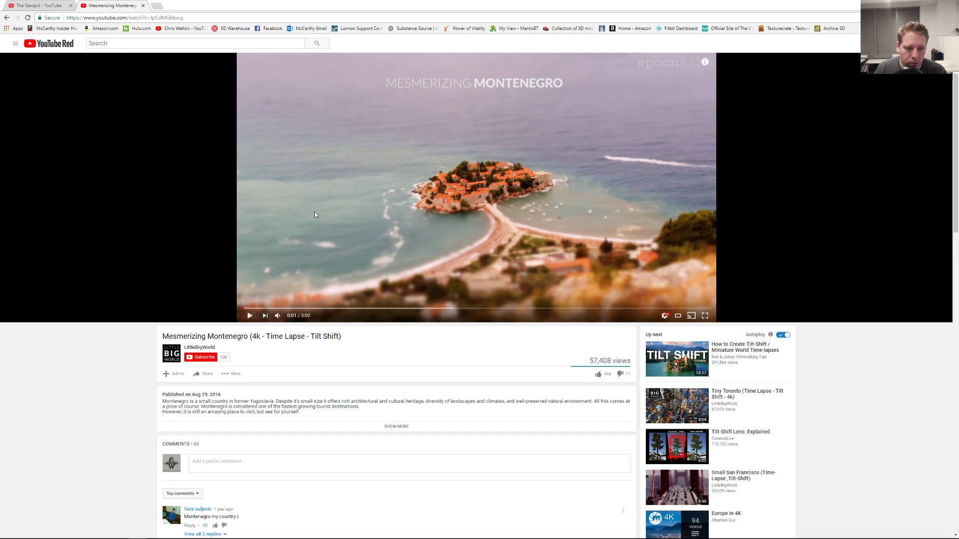
left_click(386, 154)
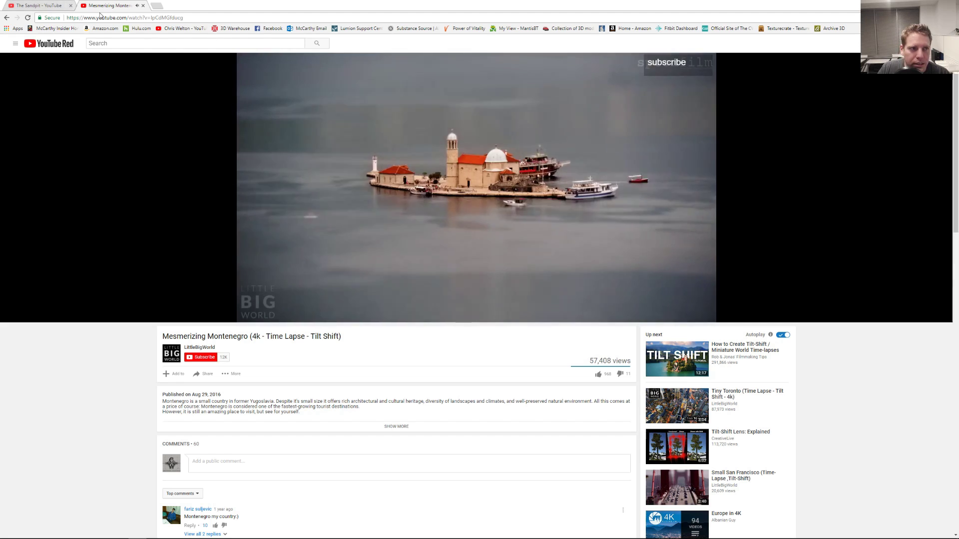
left_click(54, 4)
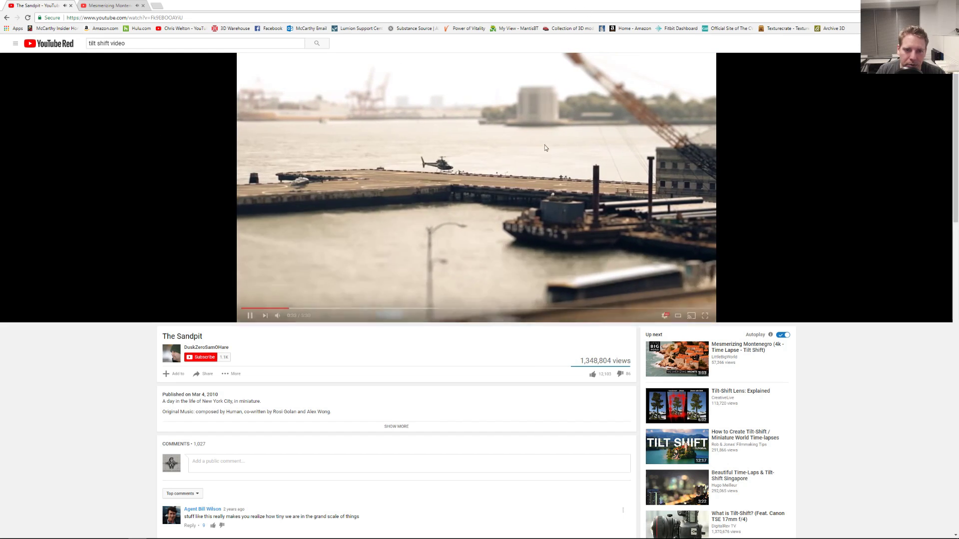
left_click(556, 175)
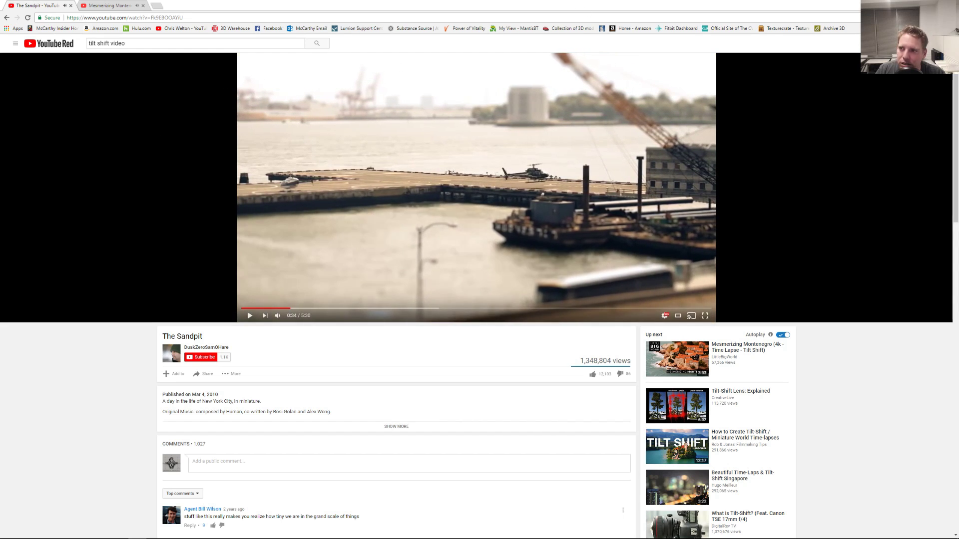
key("alt+Tab")
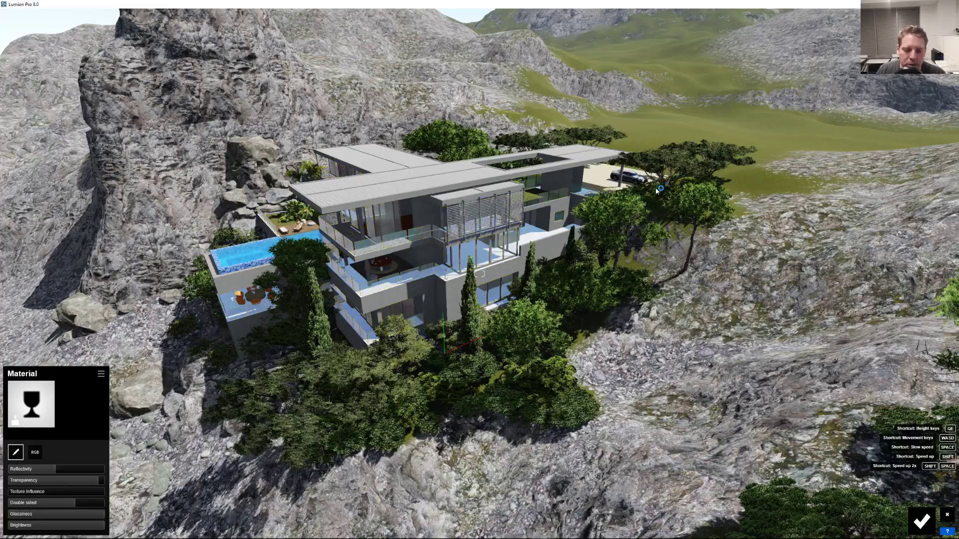
right_click_drag(509, 291, 482, 290)
key("w")
key("s")
key("s")
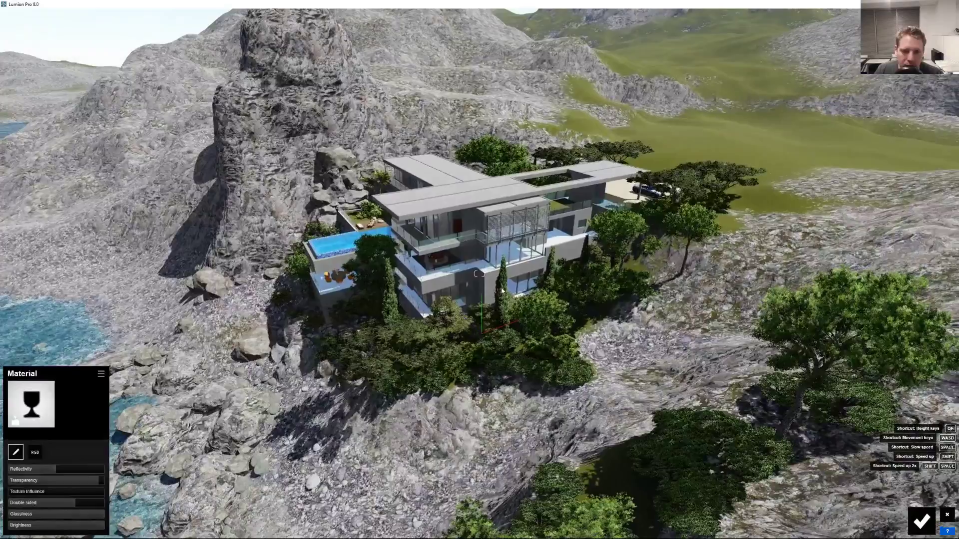
key("w")
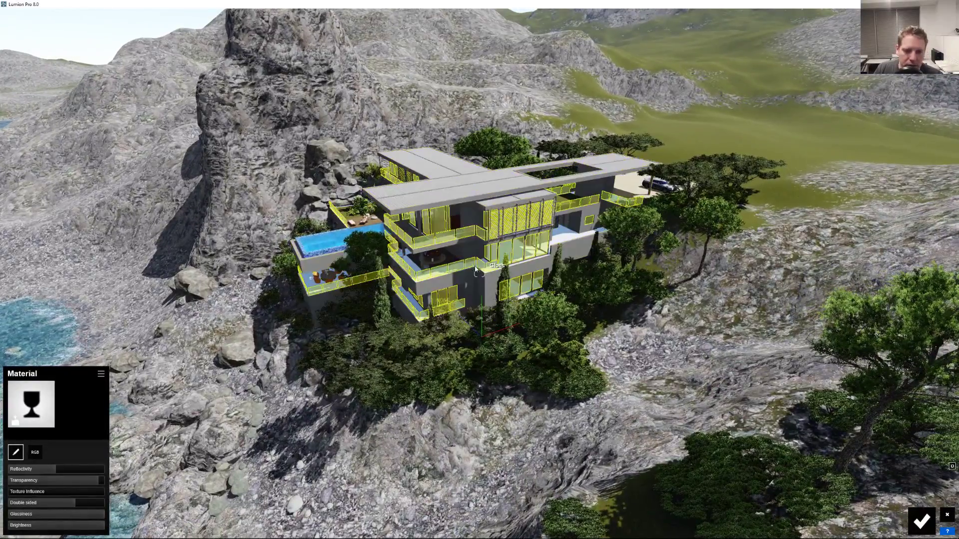
mouse_move(479, 272)
right_mouse_down()
mouse_move(471, 269)
mouse_move(484, 267)
right_mouse_up()
key("d")
key("w")
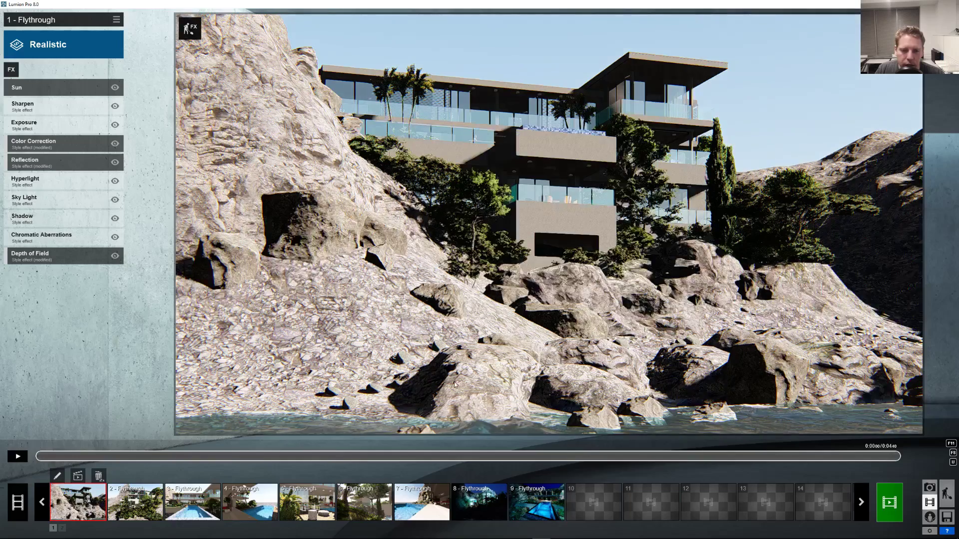
left_click(636, 505)
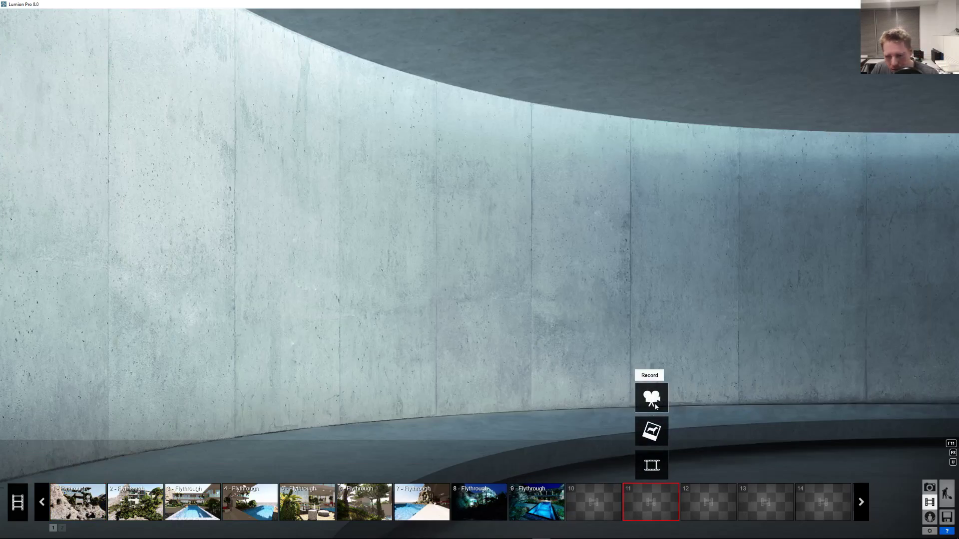
left_click(652, 398)
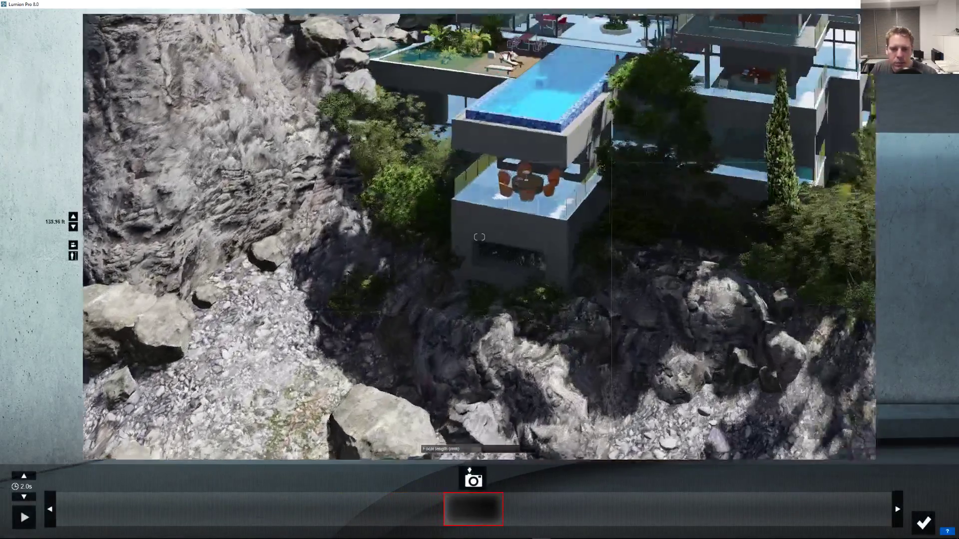
key("s")
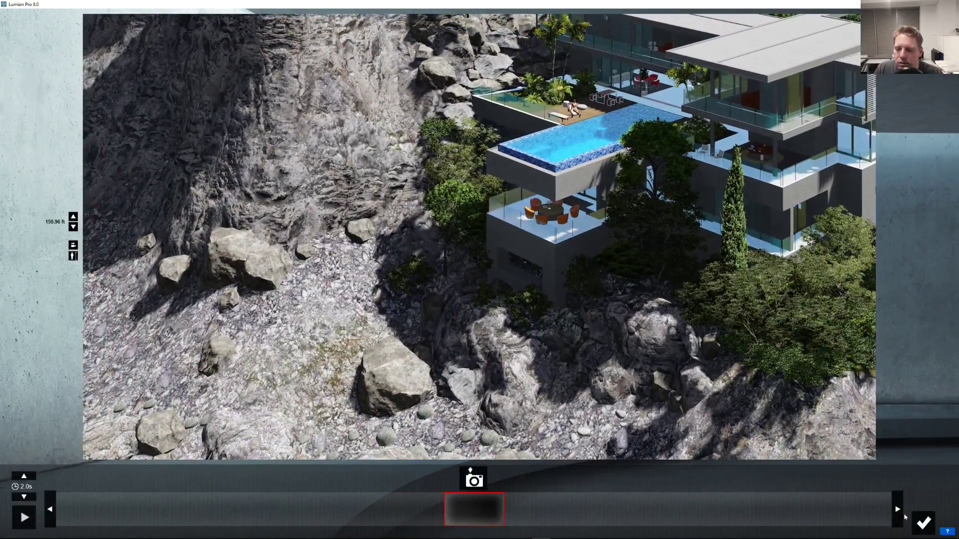
left_click(923, 522)
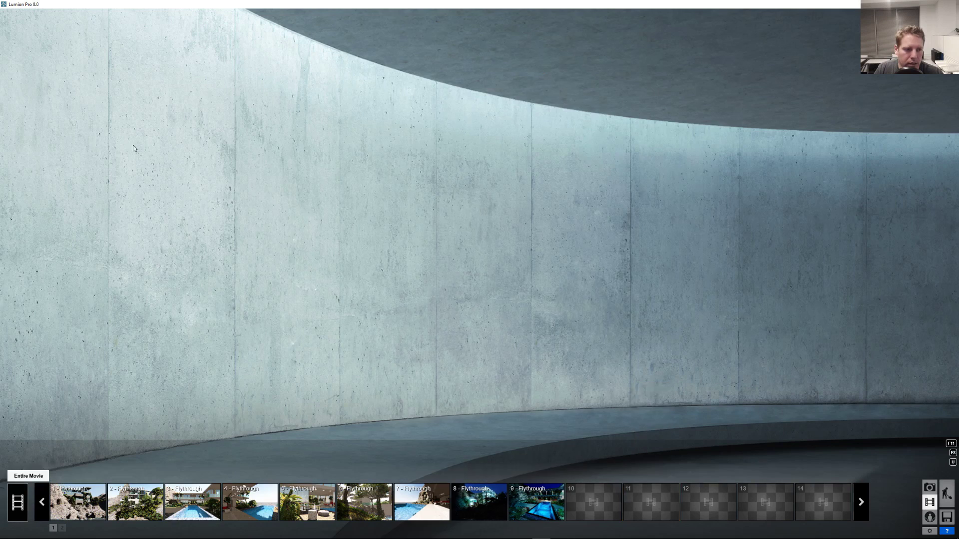
- Remove all effects from the entire movie: 2-Point Perspective, Horizon Cloud, Sharpen, Sun, and Sky and Clouds
left_click(22, 506)
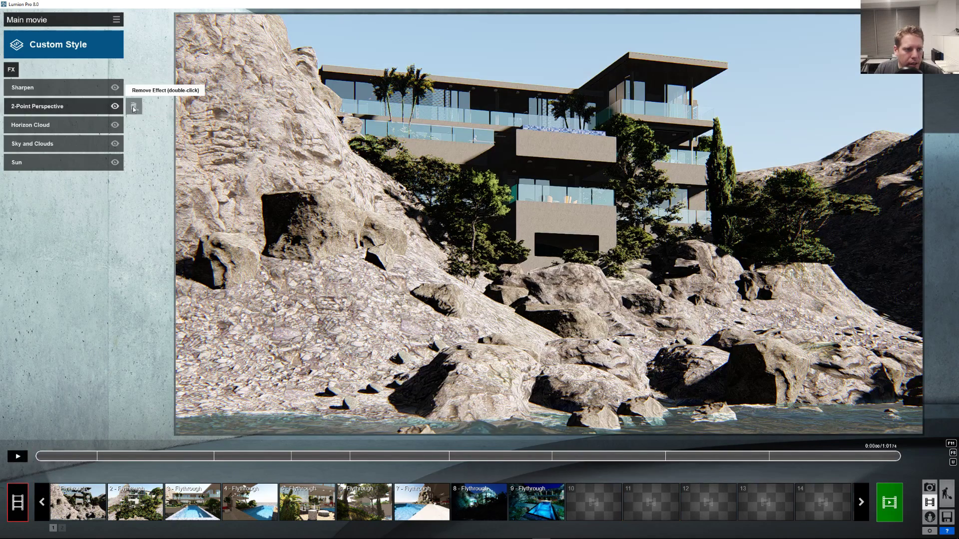
double_click(134, 106)
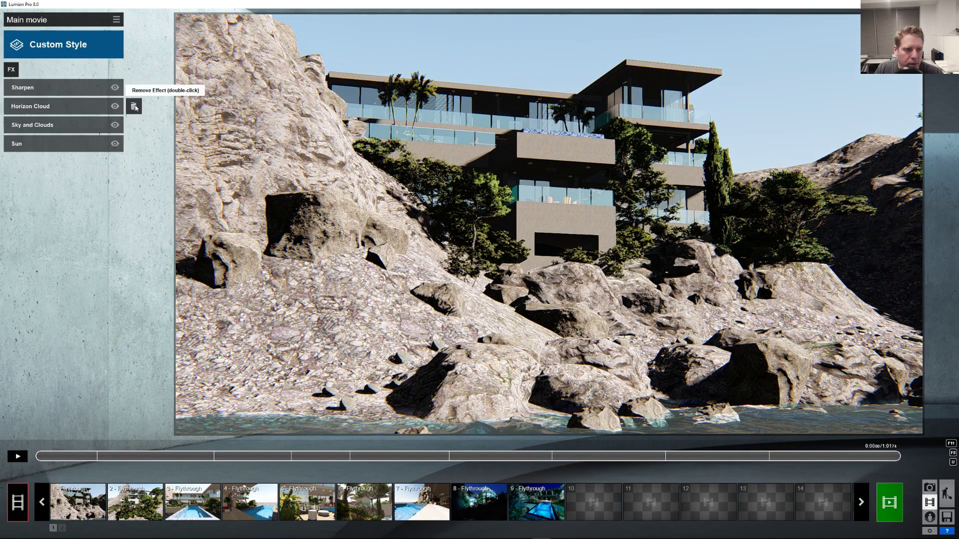
double_click(134, 106)
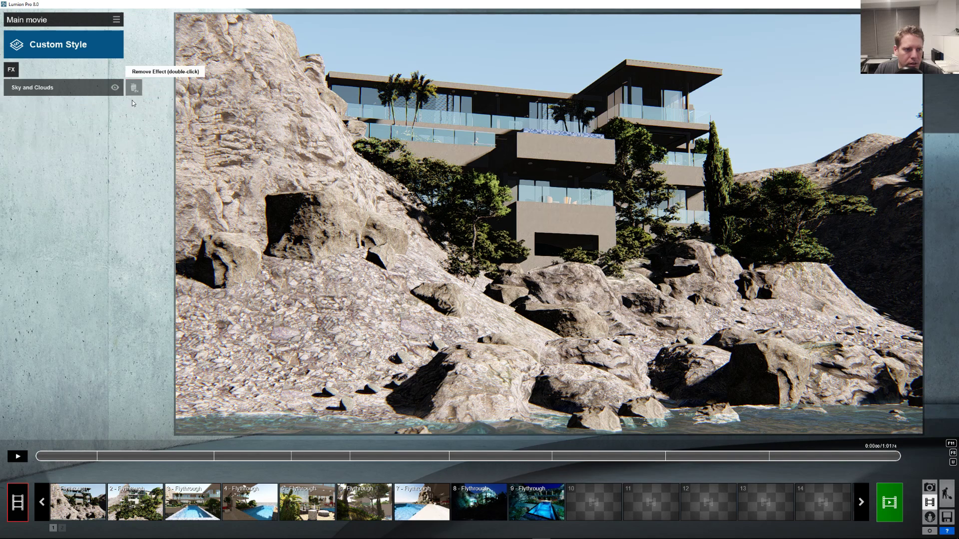
double_click(134, 89)
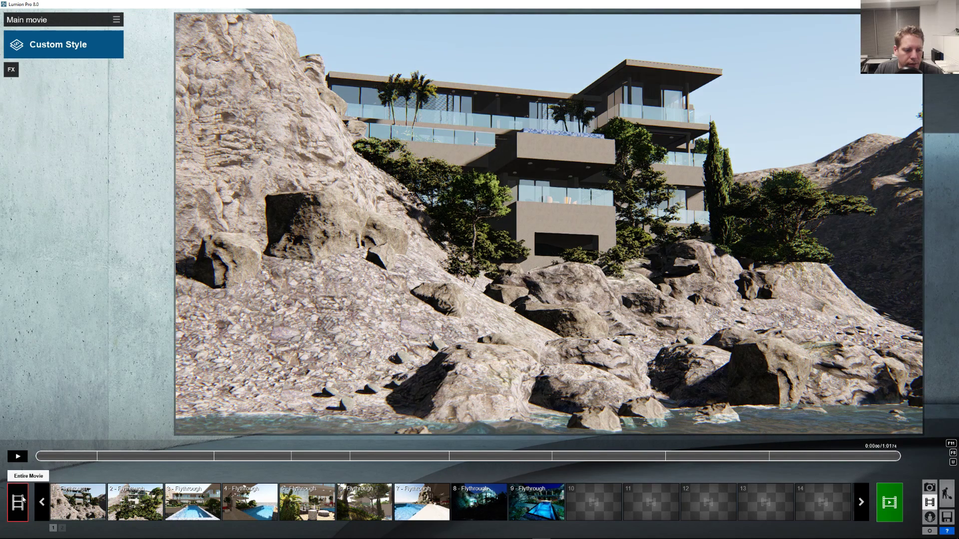
- Start recording a flythrough in empty clip slot 11 and capture the first keyframe from high above the front of the house
left_click(655, 503)
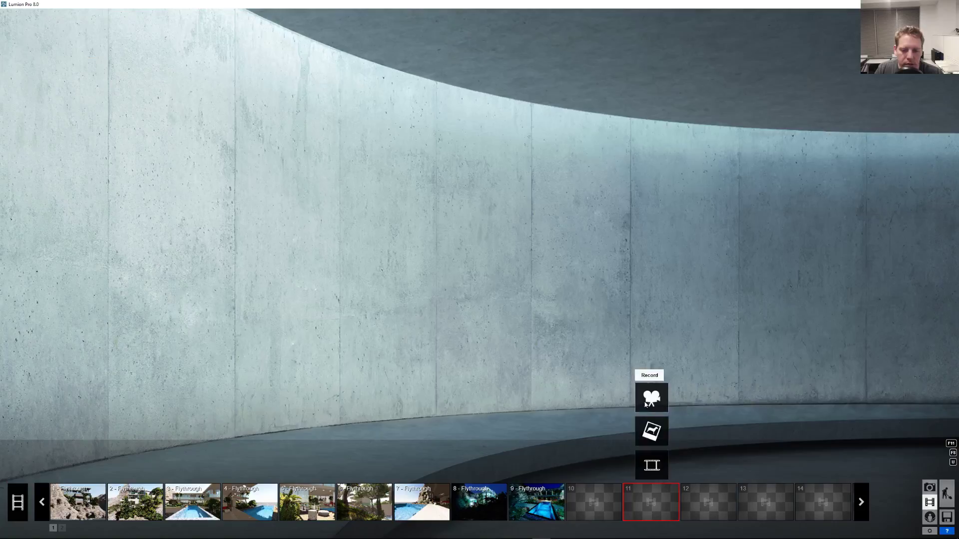
left_click(650, 399)
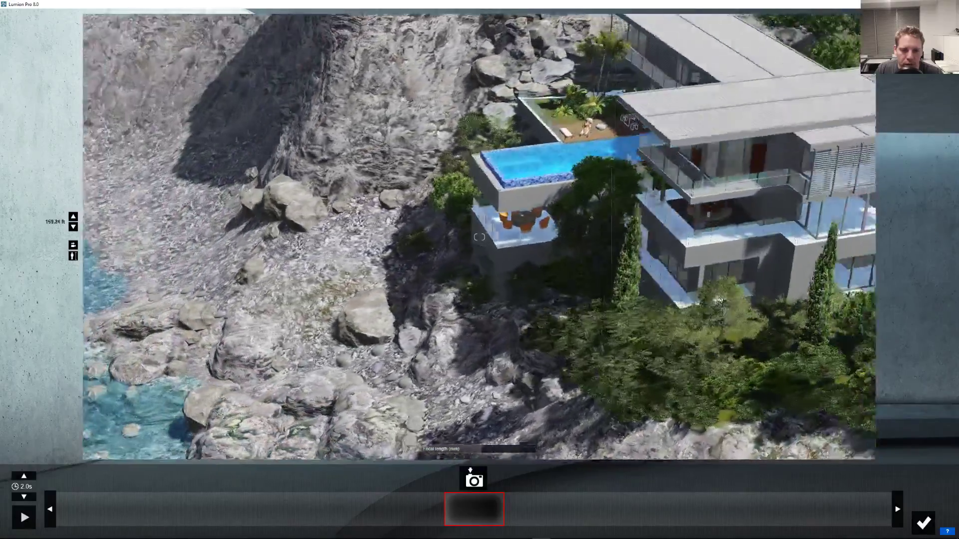
key("s")
mouse_move(479, 237)
right_mouse_down()
mouse_move(579, 222)
mouse_move(729, 220)
mouse_move(430, 230)
mouse_move(312, 215)
mouse_move(485, 238)
right_mouse_up()
key("d")
key("e")
left_click(483, 481)
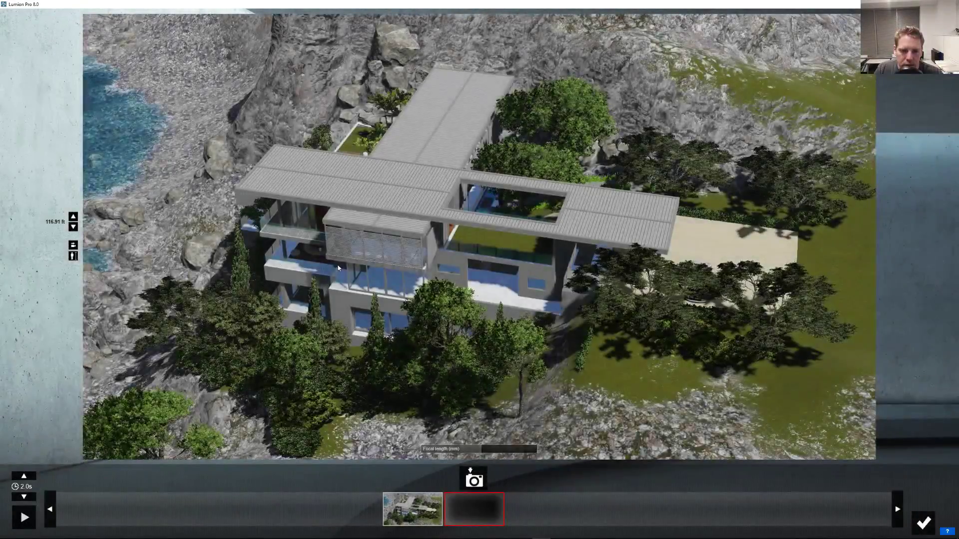
- Capture a second keyframe looking down at the pool corner of the house and save the flythrough with its duration lengthened to about 10 seconds
key("a")
right_click_drag(480, 237, 580, 250)
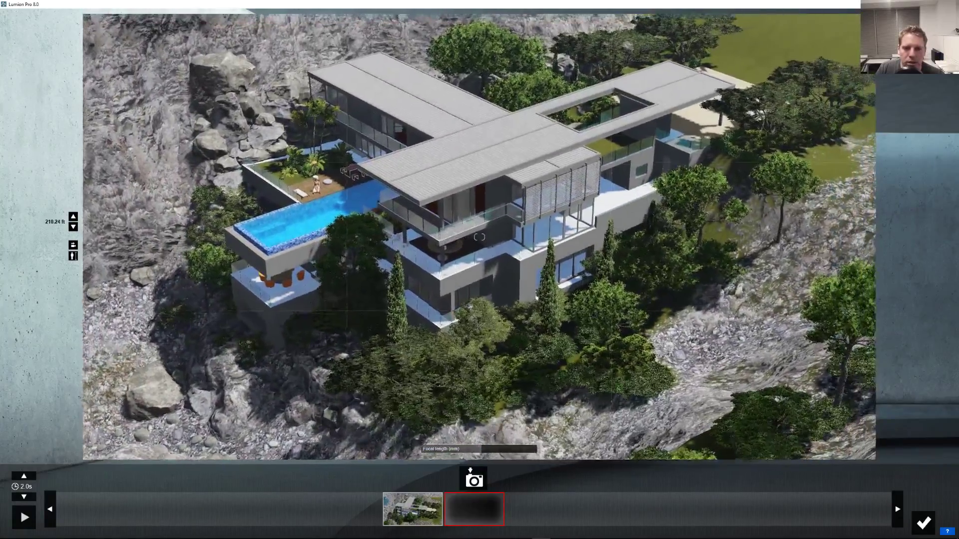
right_click_drag(392, 321, 398, 312)
left_click(473, 479)
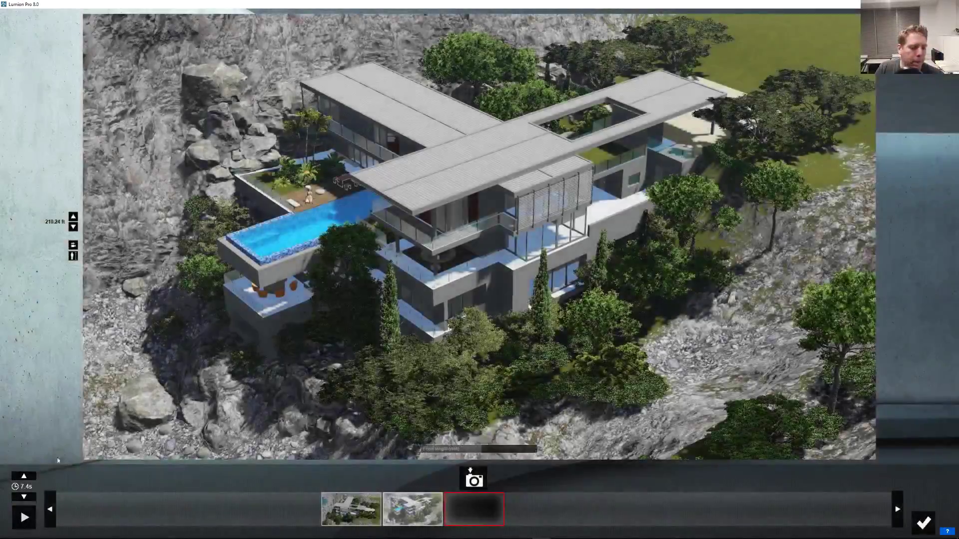
left_click(24, 476)
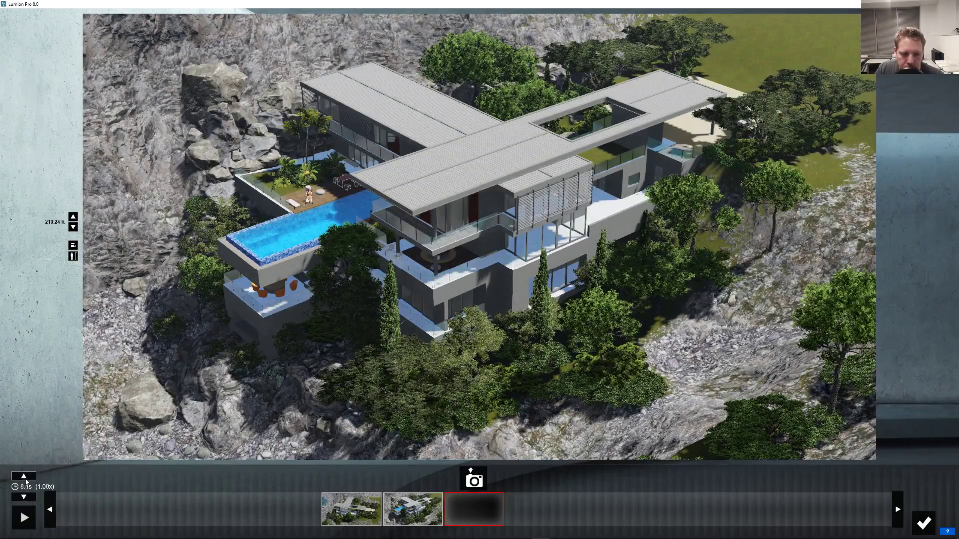
left_click(924, 523)
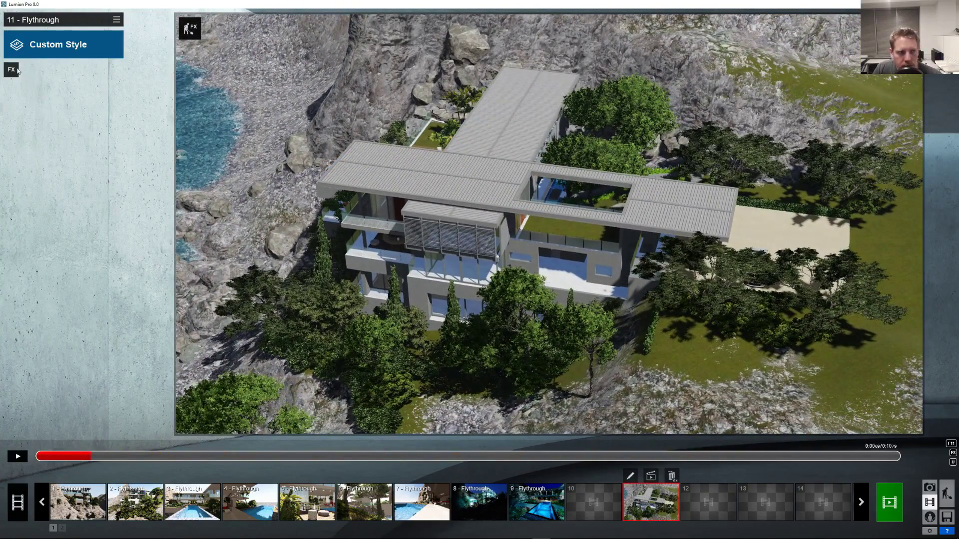
- Add the Tilt Shift camera effect to clip 11
left_click(12, 69)
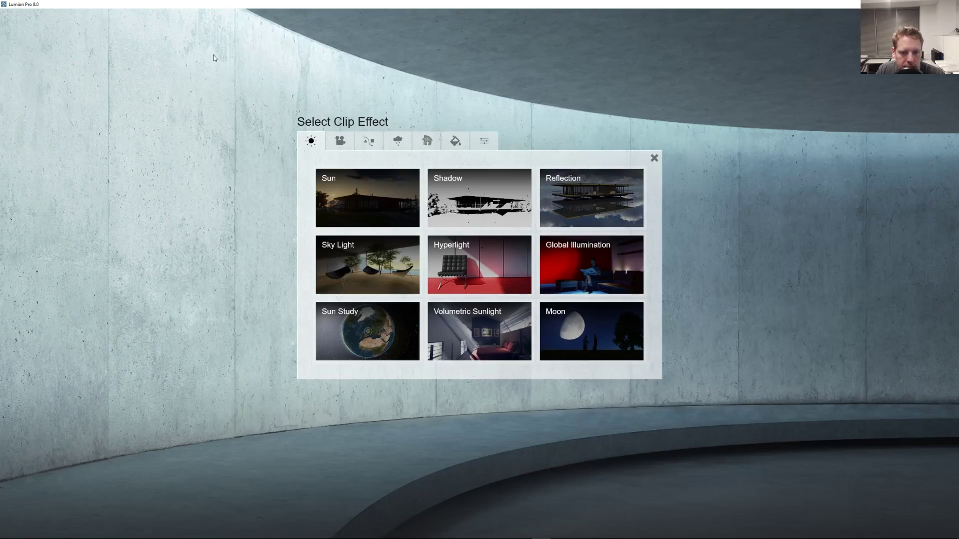
left_click(339, 143)
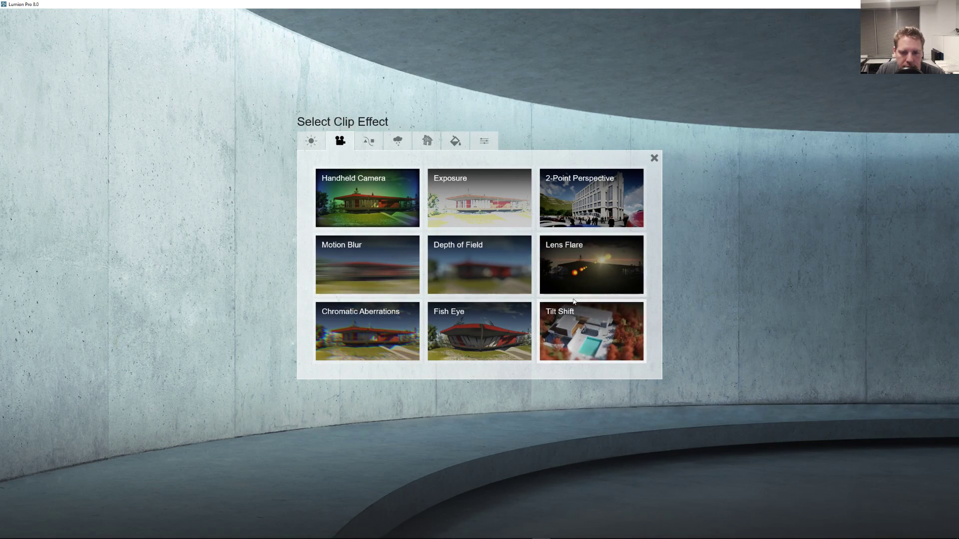
left_click(591, 324)
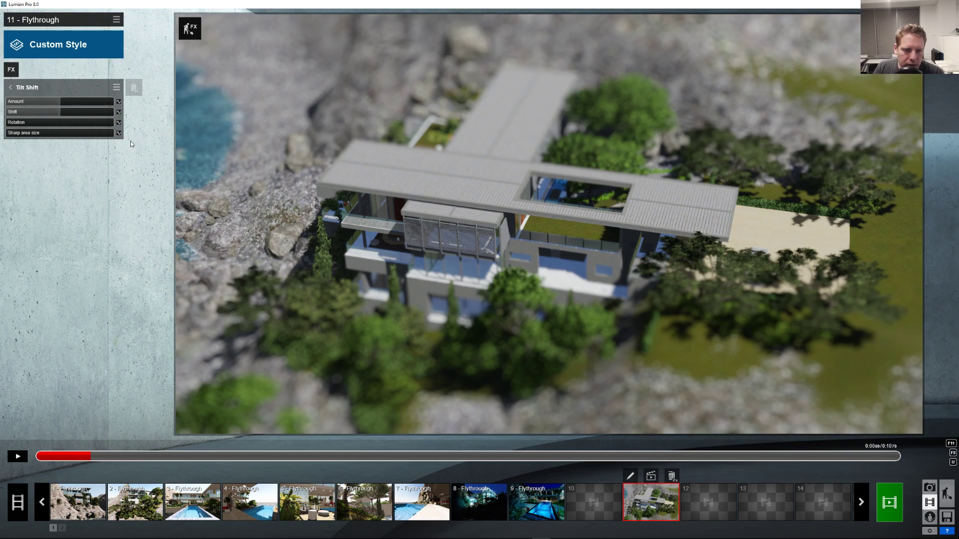
- Set the Tilt Shift amount to 1.0 and raise its shift slightly above the midpoint so the sharp band lies across the roof
mouse_move(62, 105)
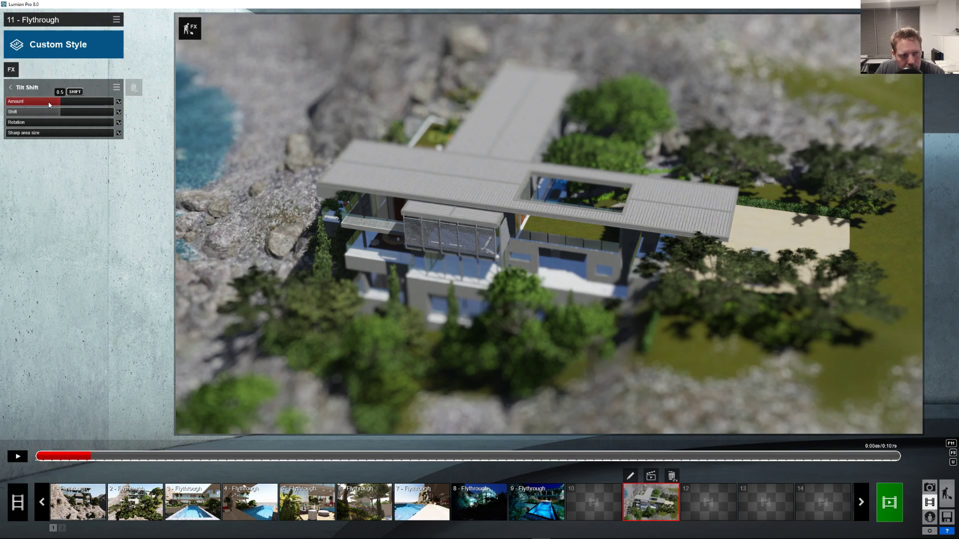
left_click_drag(39, 106, 111, 105)
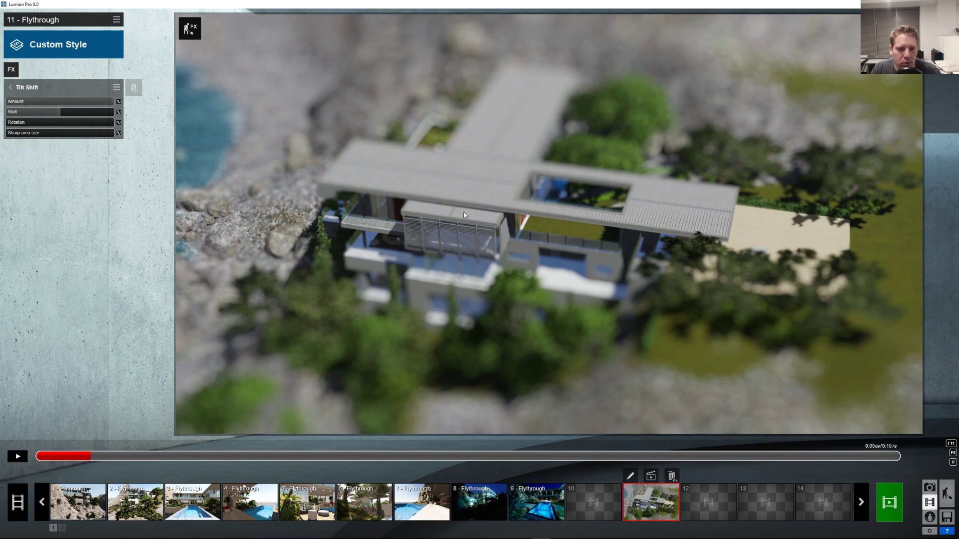
mouse_move(64, 112)
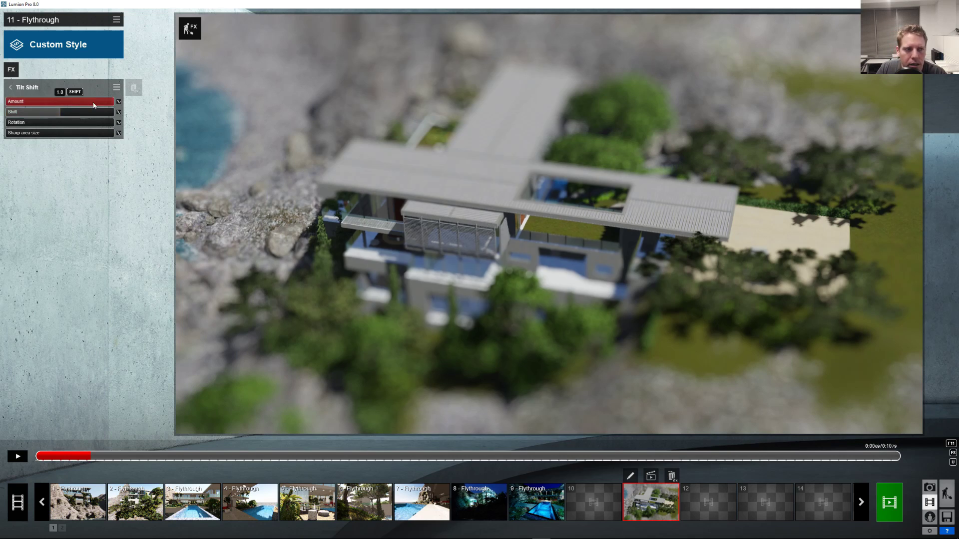
left_click_drag(94, 105, 115, 106)
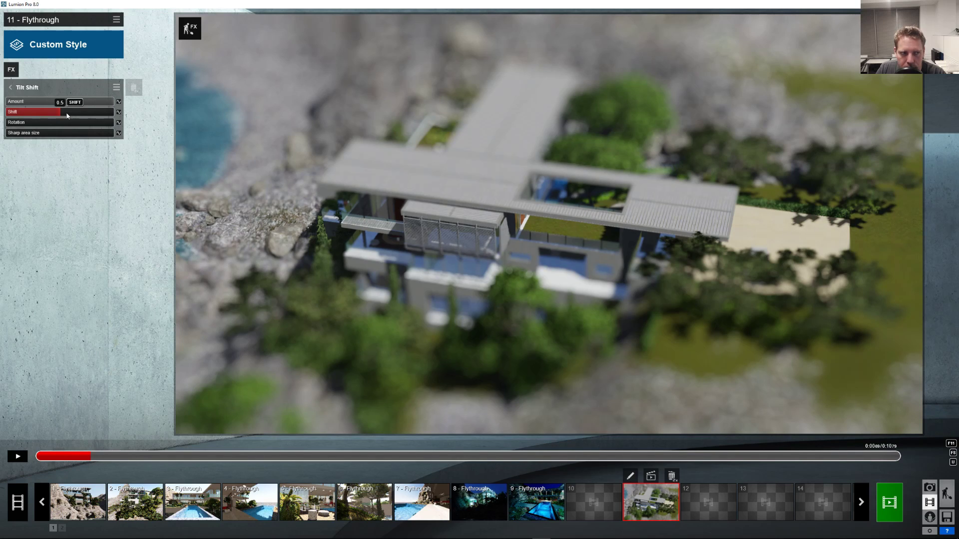
left_click_drag(60, 114, 83, 173)
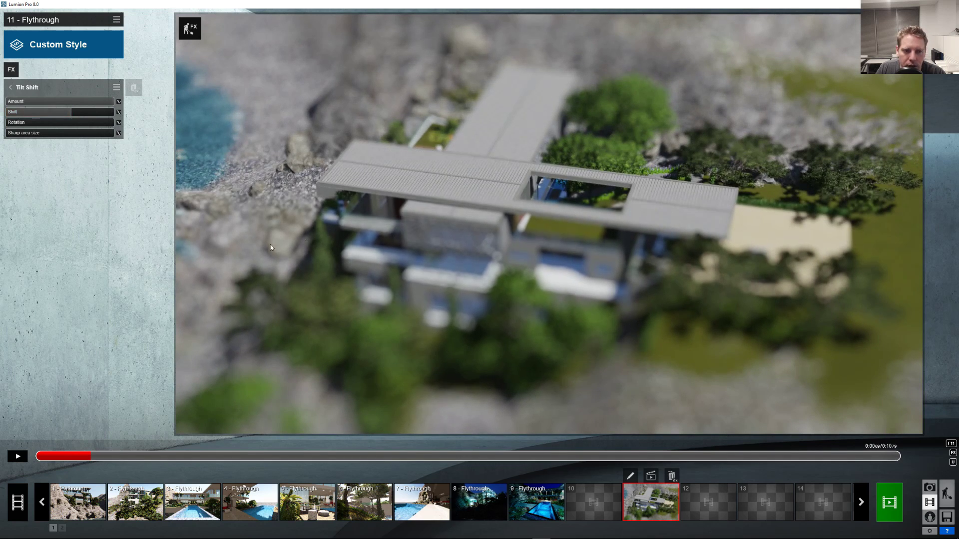
mouse_move(23, 125)
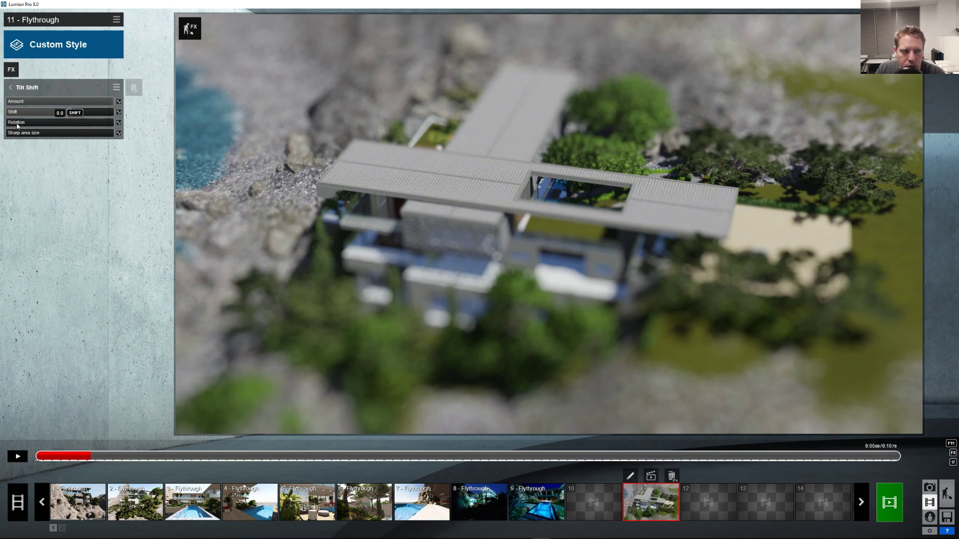
- Turn the Tilt Shift rotation up almost to its maximum and enlarge the sharp area size to about half
left_click_drag(16, 124, 119, 127)
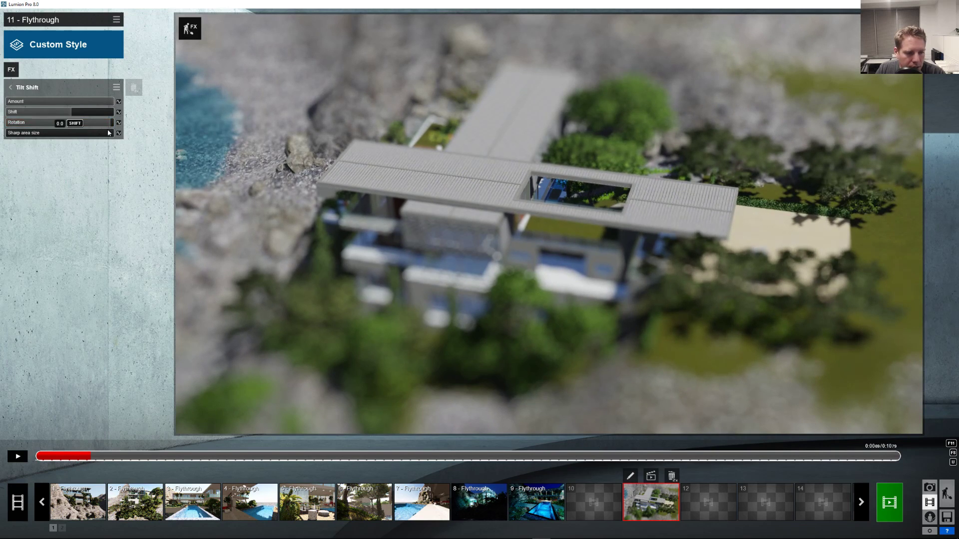
left_click_drag(105, 123, 109, 130)
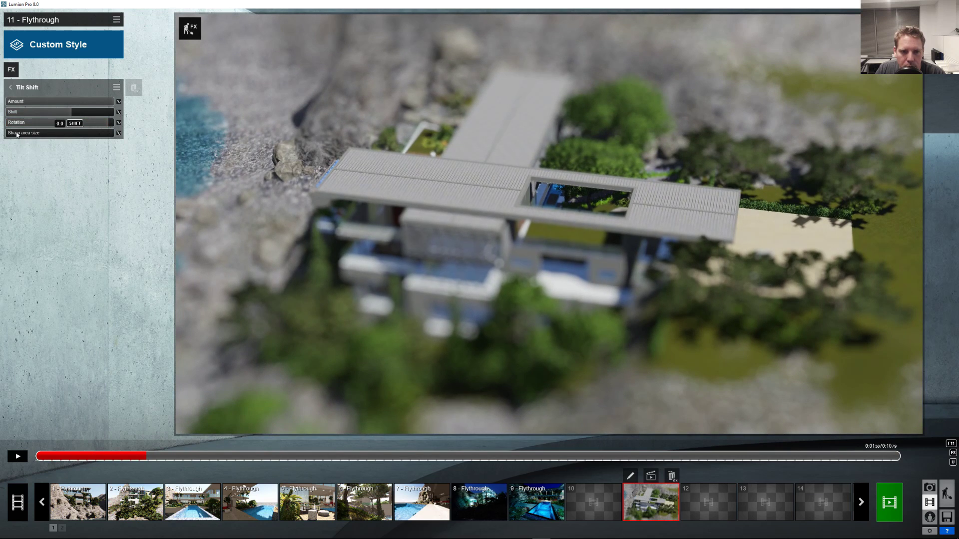
left_click_drag(16, 134, 8, 154)
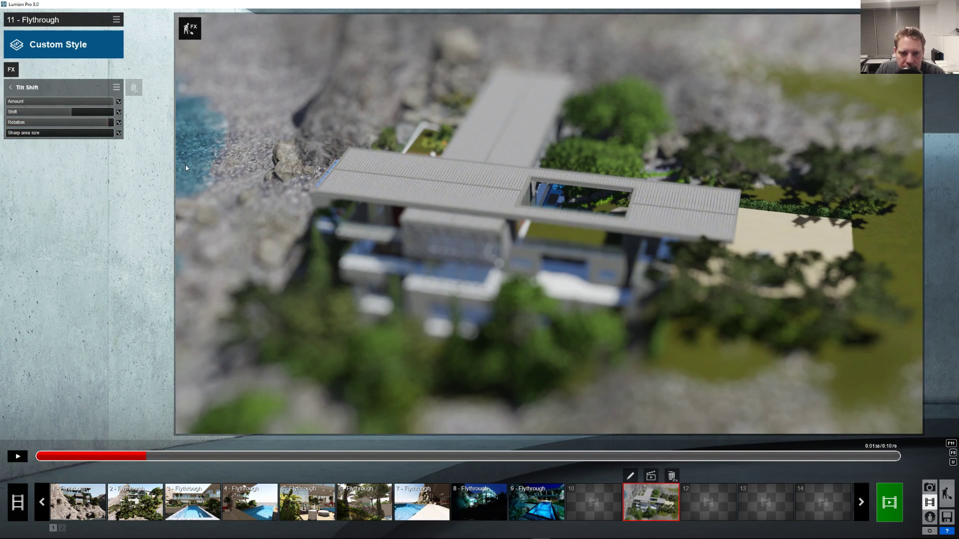
left_click_drag(18, 133, 56, 144)
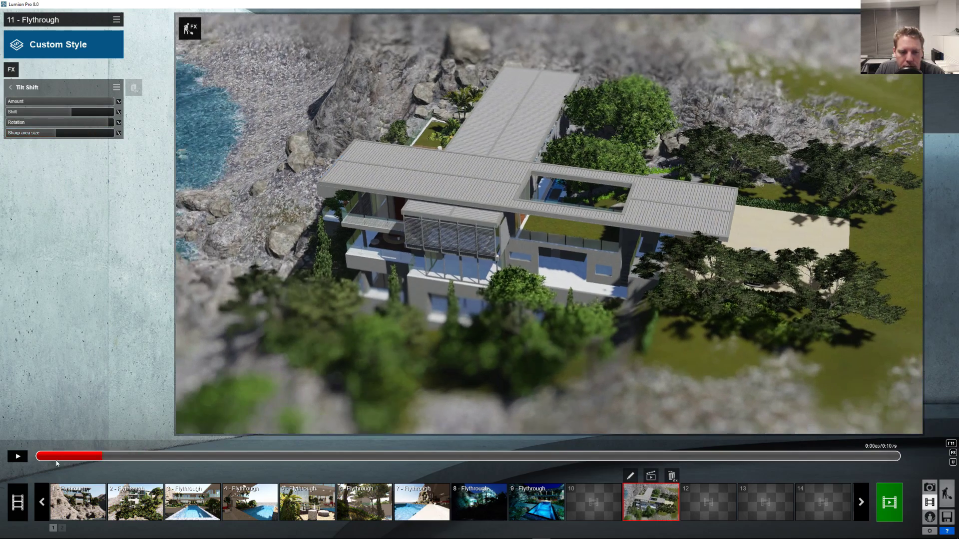
- Briefly preview clip 11, lower the Tilt Shift's shift to just below the midpoint and reduce the sharp area size to 0.2
left_click(19, 457)
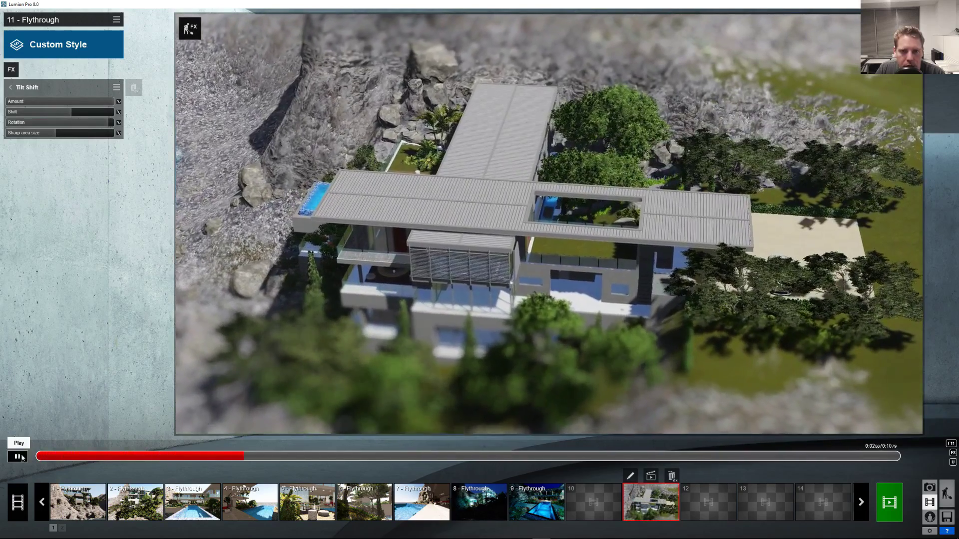
left_click(19, 458)
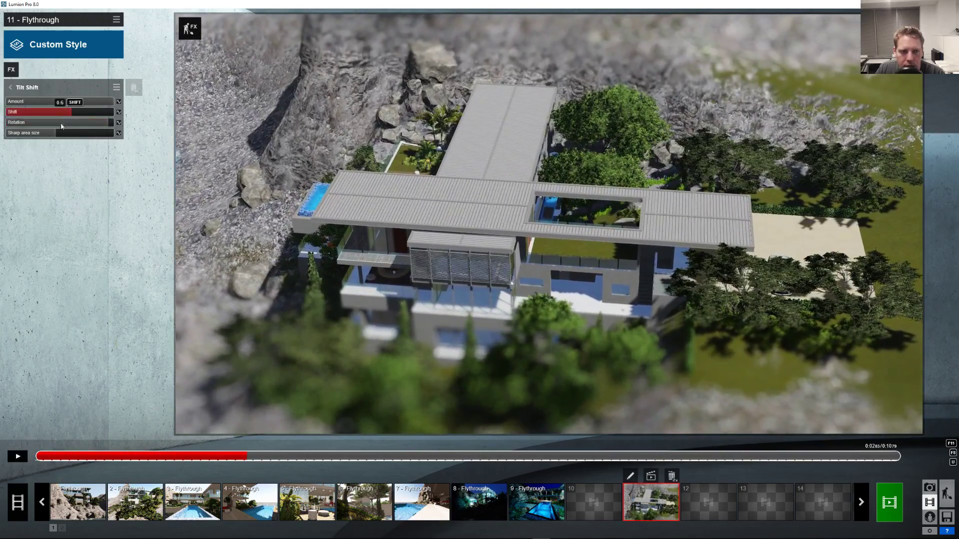
left_click(47, 134)
mouse_move(38, 137)
left_mouse_down()
mouse_move(54, 115)
mouse_move(27, 137)
left_mouse_up()
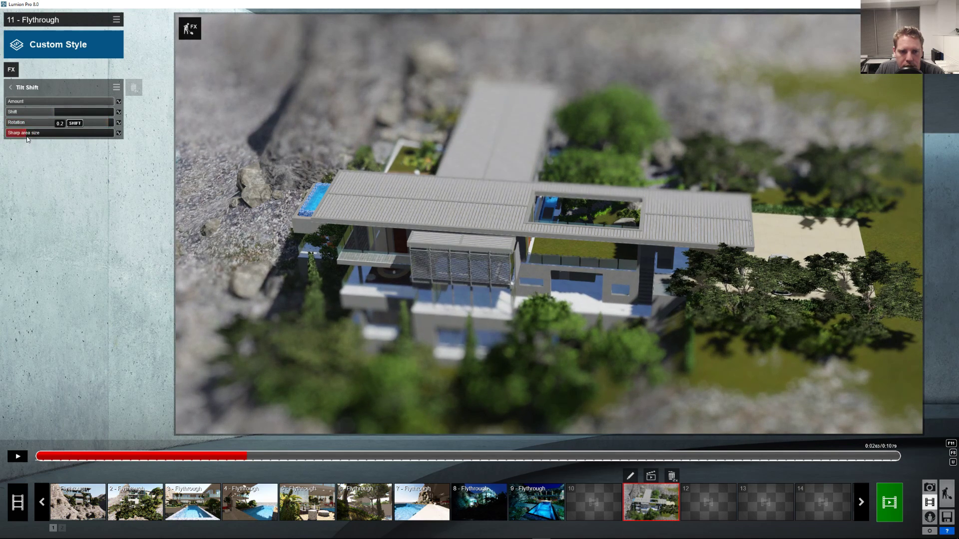
- Play back clip 11 and scrub toward its start to check the Tilt Shift blur along the flythrough
left_click(16, 457)
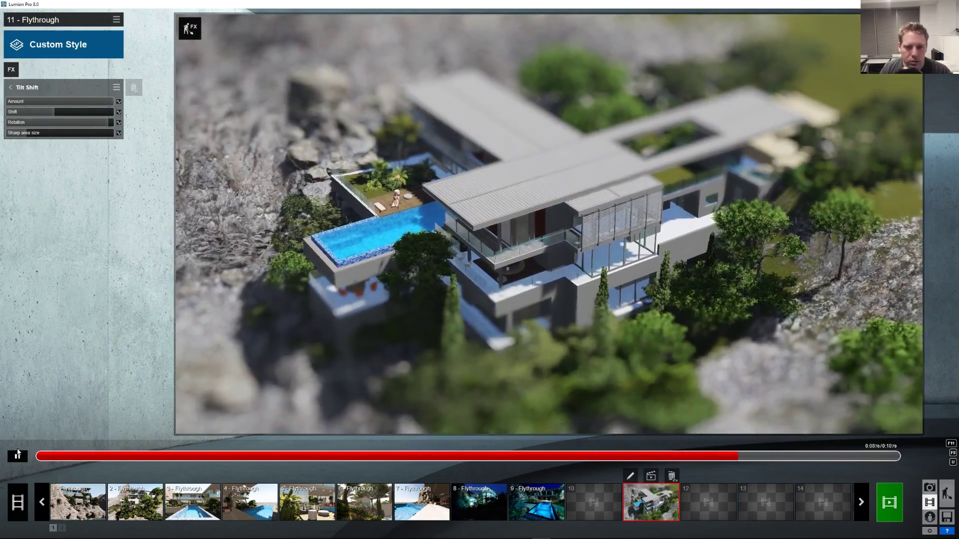
left_click(13, 458)
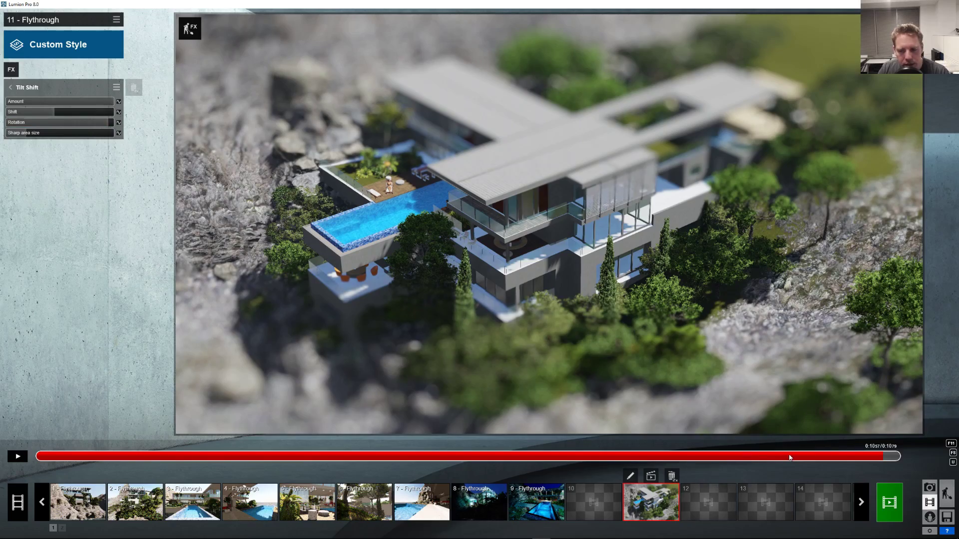
left_click_drag(790, 457, 94, 394)
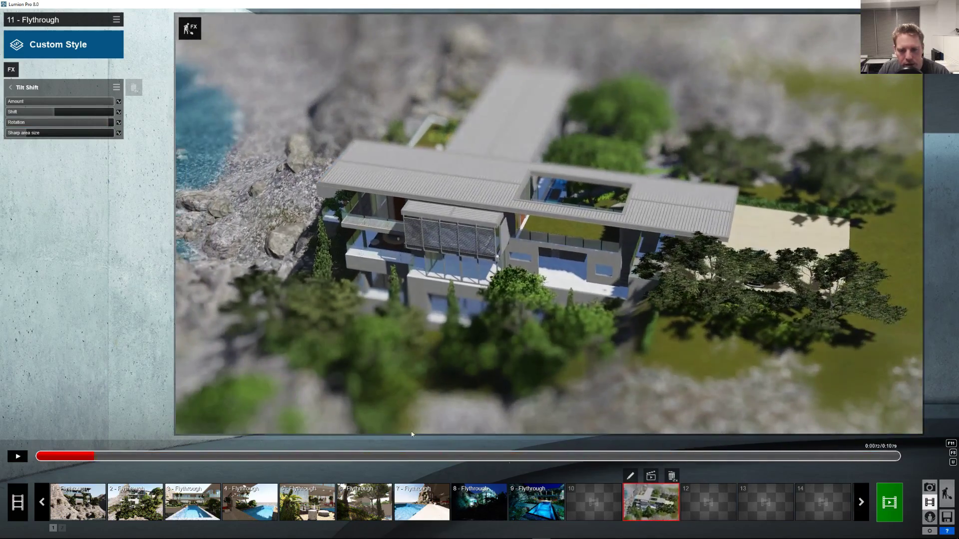
- Start recording a flythrough in empty clip slot 13 and capture a high-angle first keyframe with the house and pool at the frame's left edge
left_click(750, 518)
left_click(767, 398)
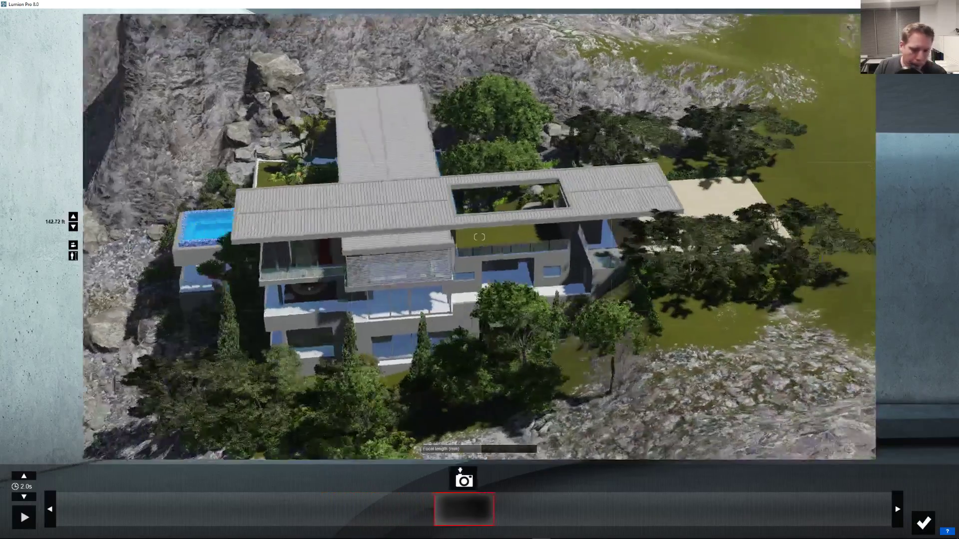
key("q")
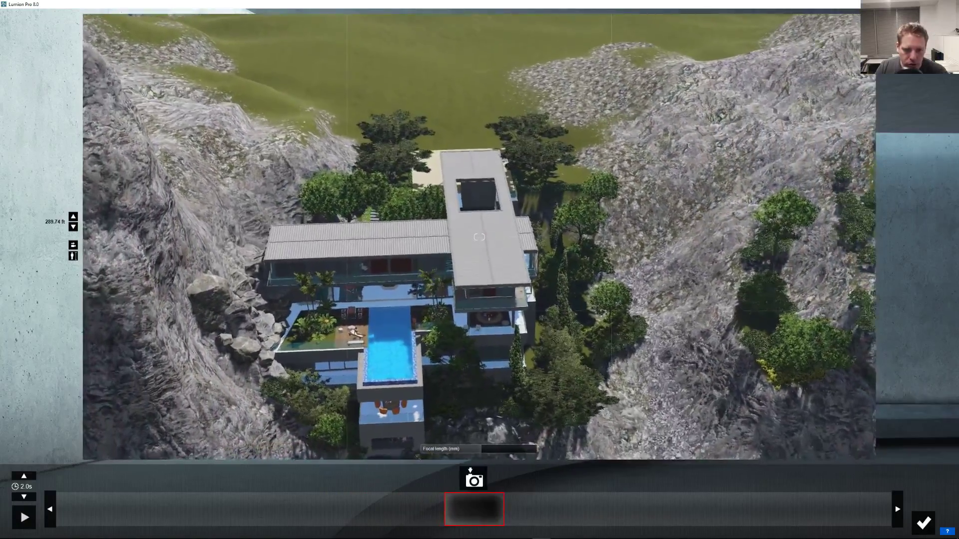
right_click_drag(480, 237, 465, 294)
middle_click_drag(479, 238, 230, 238)
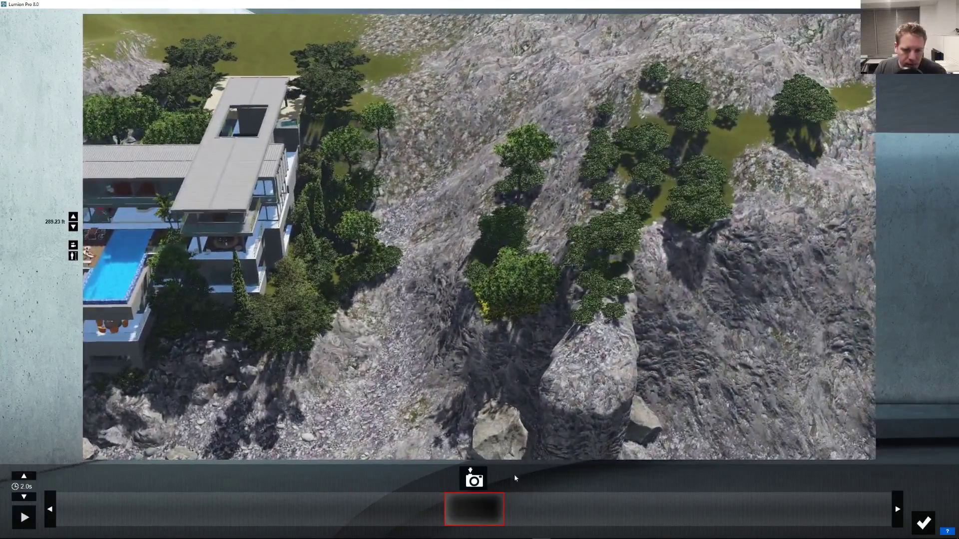
left_click(473, 480)
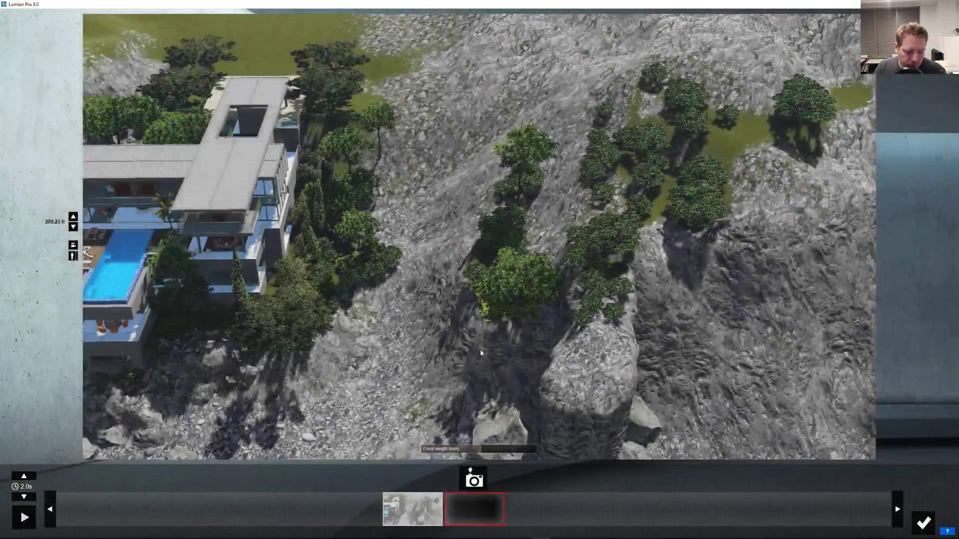
- Capture a second keyframe with the camera moved sideways past the pool, and save the flythrough lengthened to about 12 seconds
key("a")
left_click(476, 483)
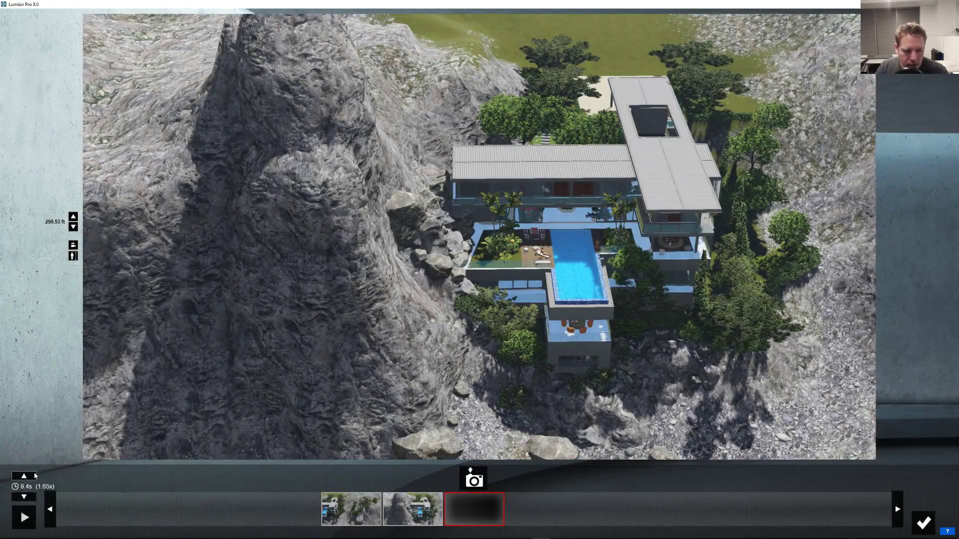
left_click(919, 522)
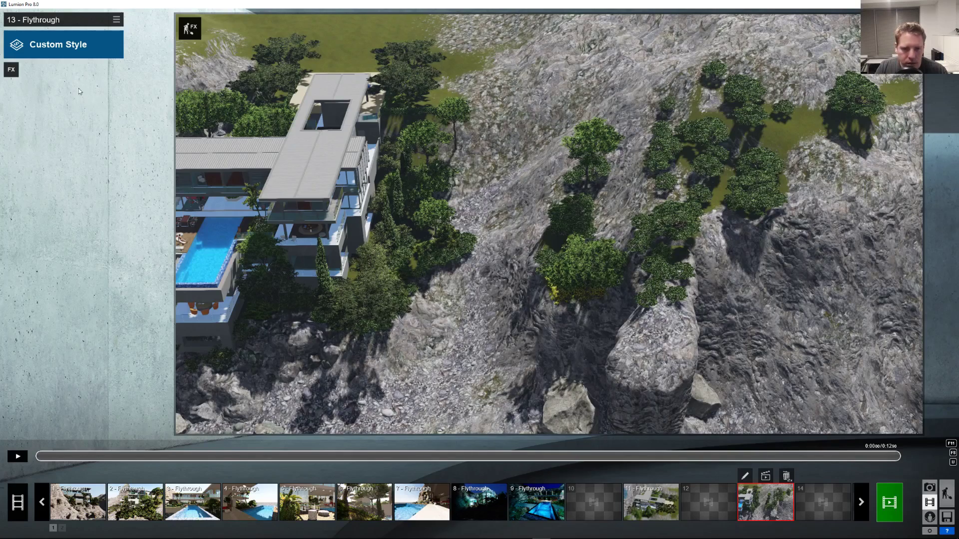
- Apply the Dawn style to clip 13 and adjust its Sun effect with a raised sun height and a heading of -0.3
left_click(83, 44)
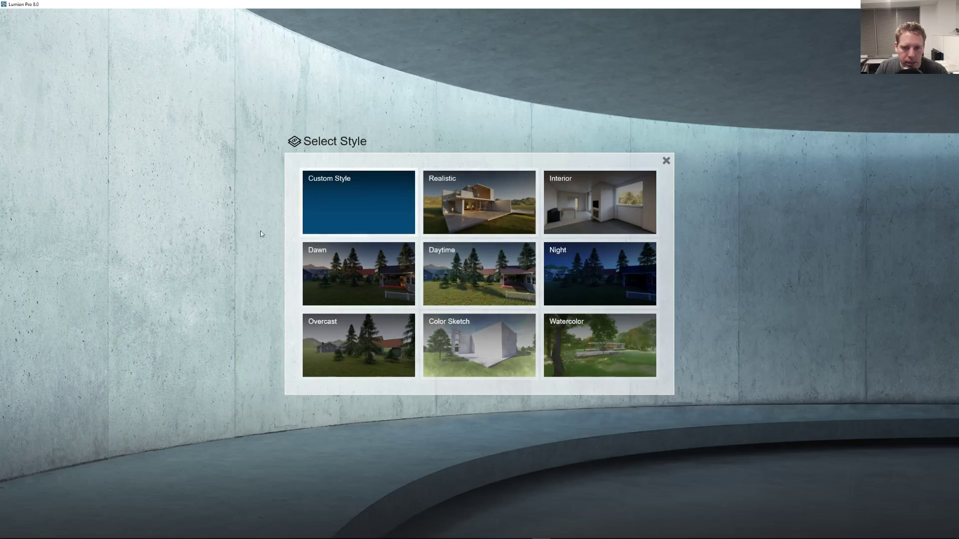
left_click(395, 267)
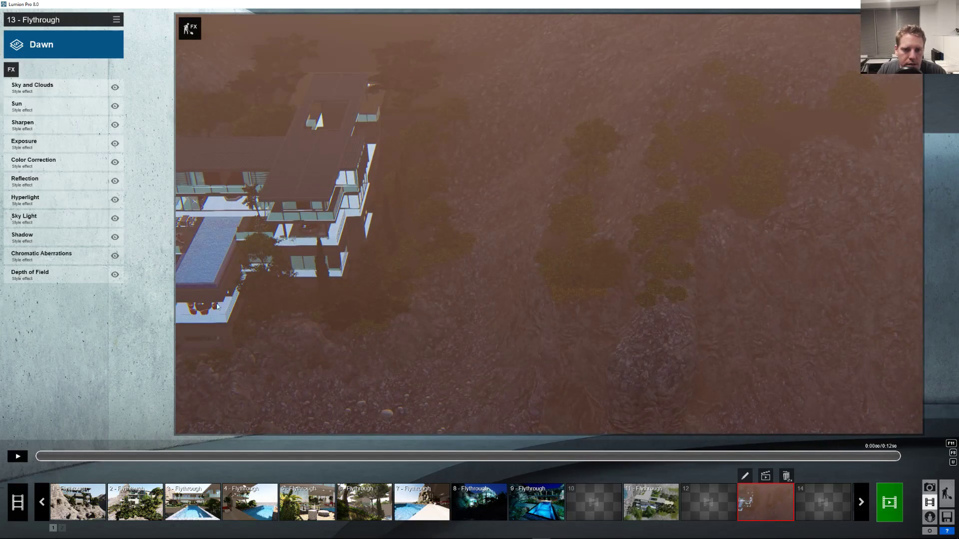
left_click(68, 106)
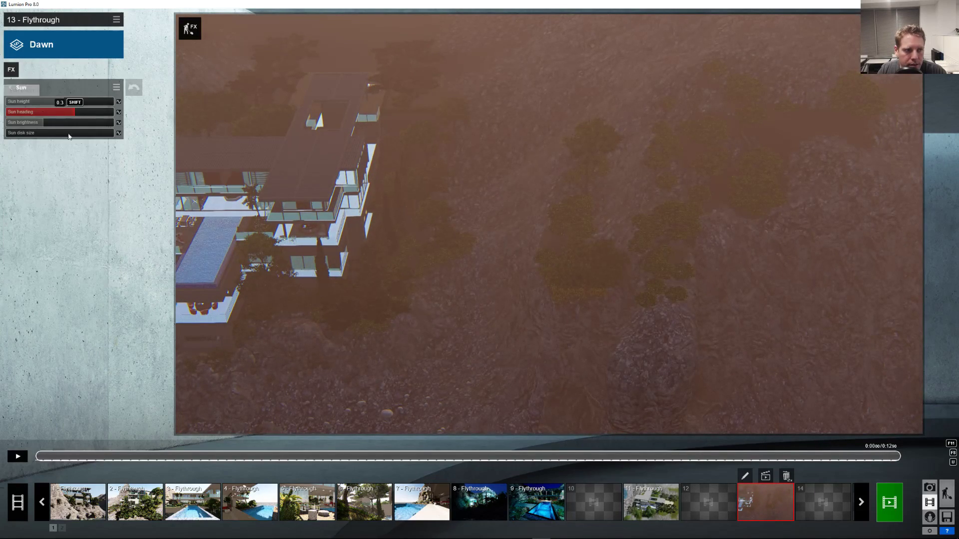
left_click(67, 103)
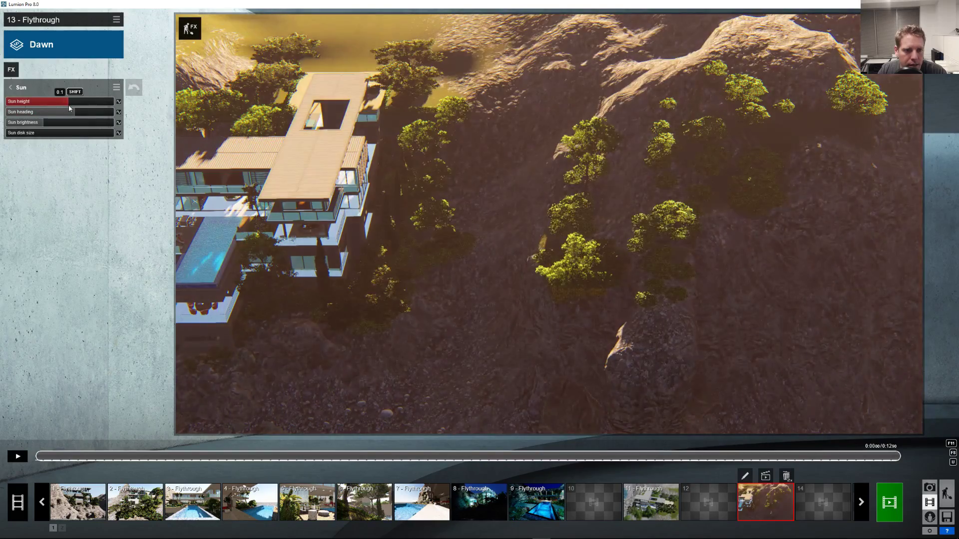
left_click_drag(69, 105, 43, 117)
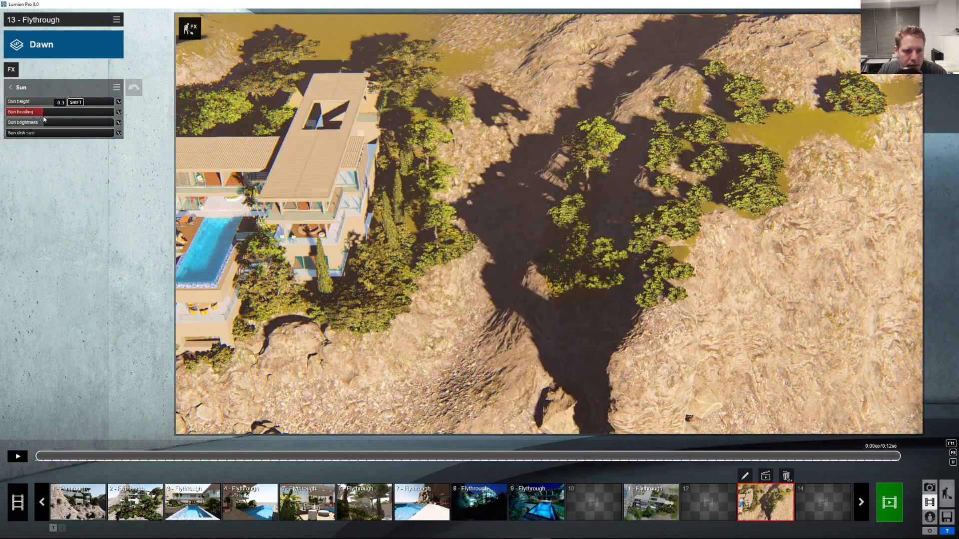
- Raise the sun shadow range in clip 13's Shadow effect to about three quarters of its scale
left_click(11, 69)
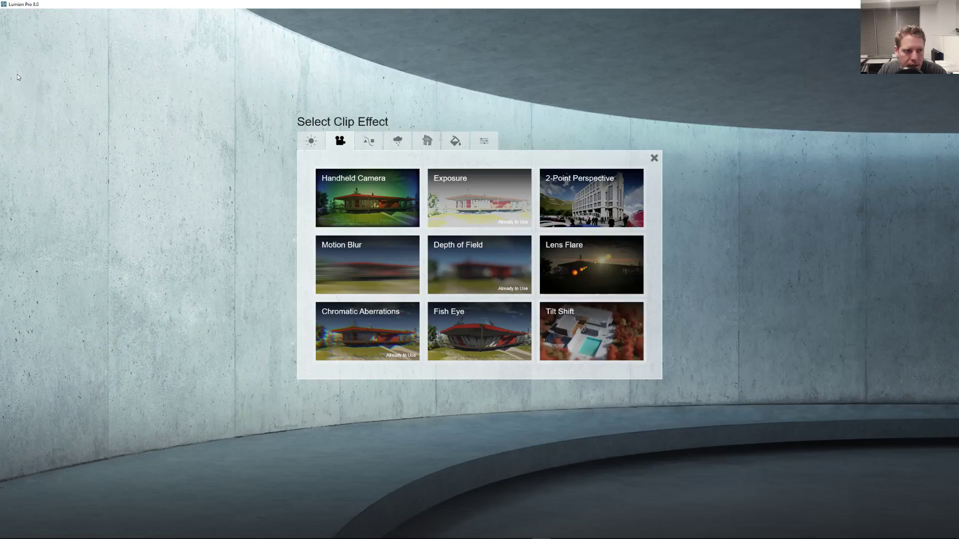
left_click(575, 199)
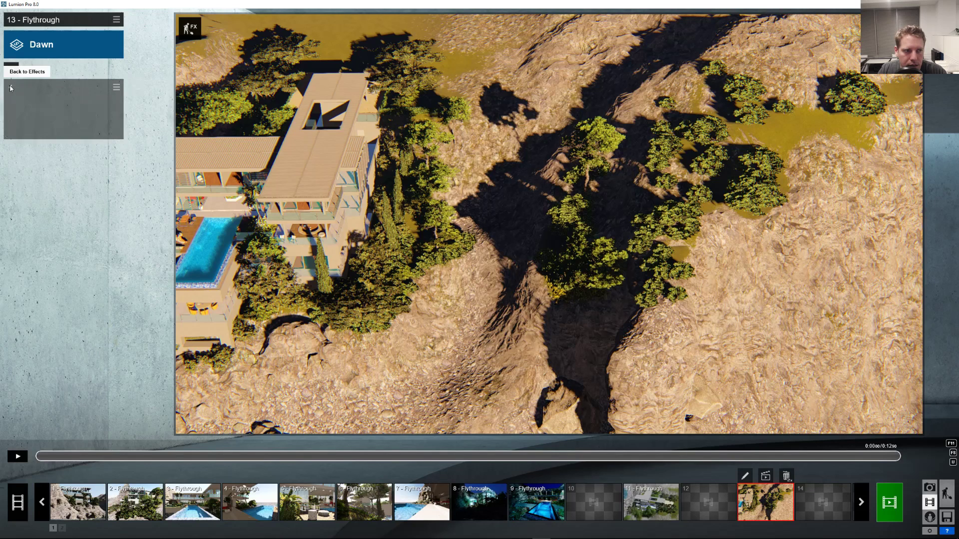
left_click(46, 234)
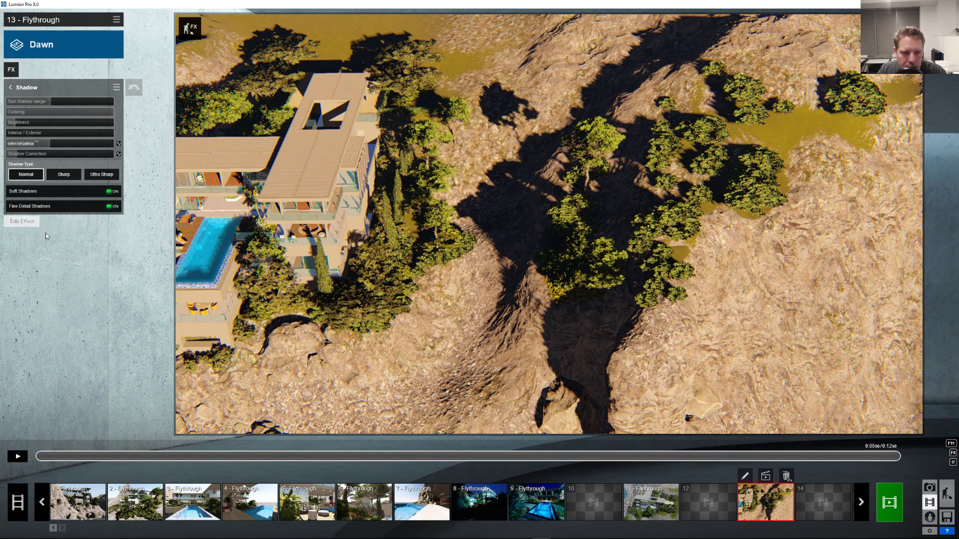
left_click_drag(52, 101, 86, 103)
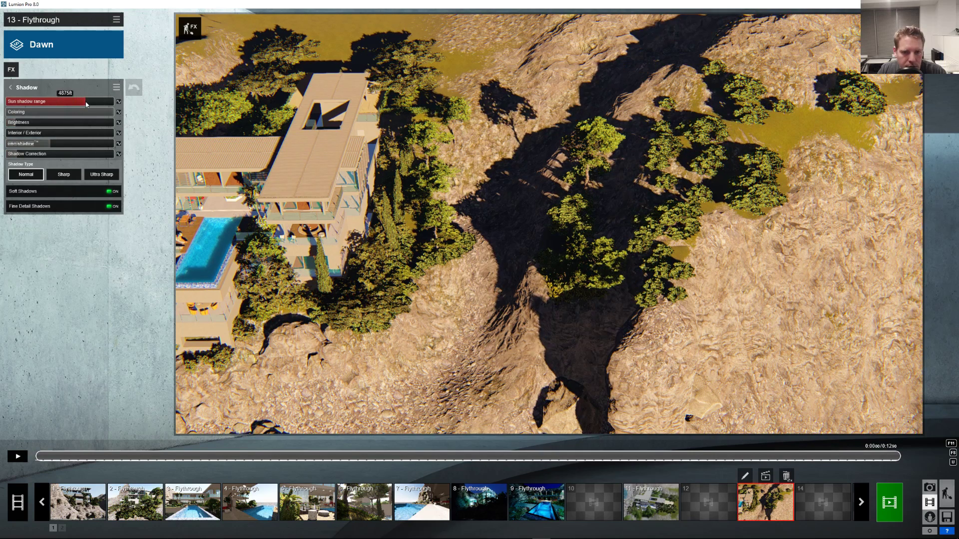
- Add the Tilt Shift effect to clip 13 and set its amount to about 0.7, shift to 0.5 and a slightly larger sharp area
left_click(14, 73)
left_click(550, 328)
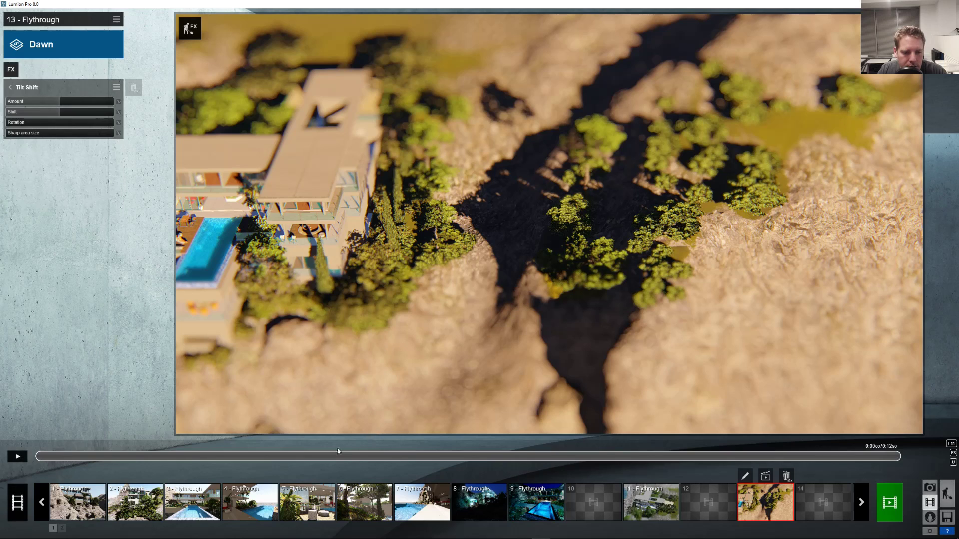
left_click_drag(340, 454, 510, 462)
left_click_drag(74, 102, 65, 121)
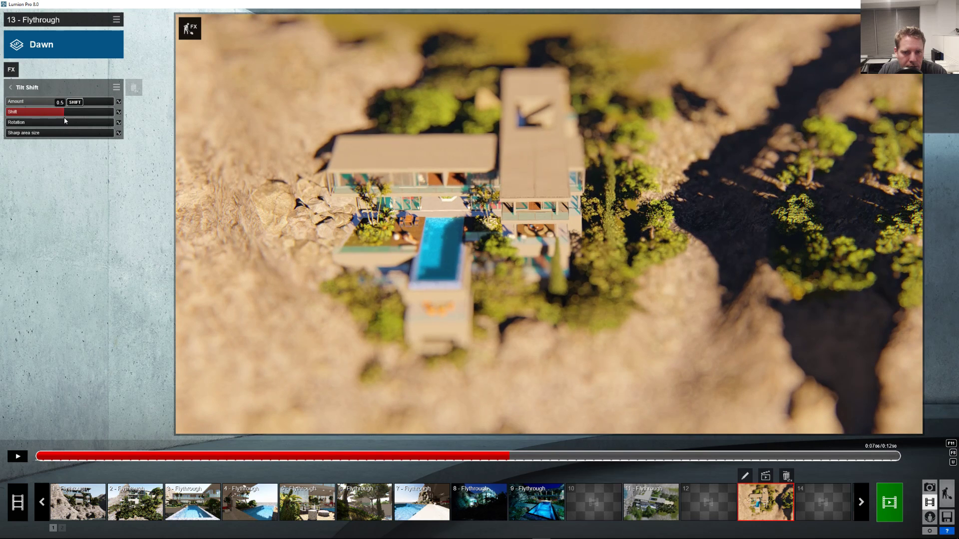
left_click(19, 133)
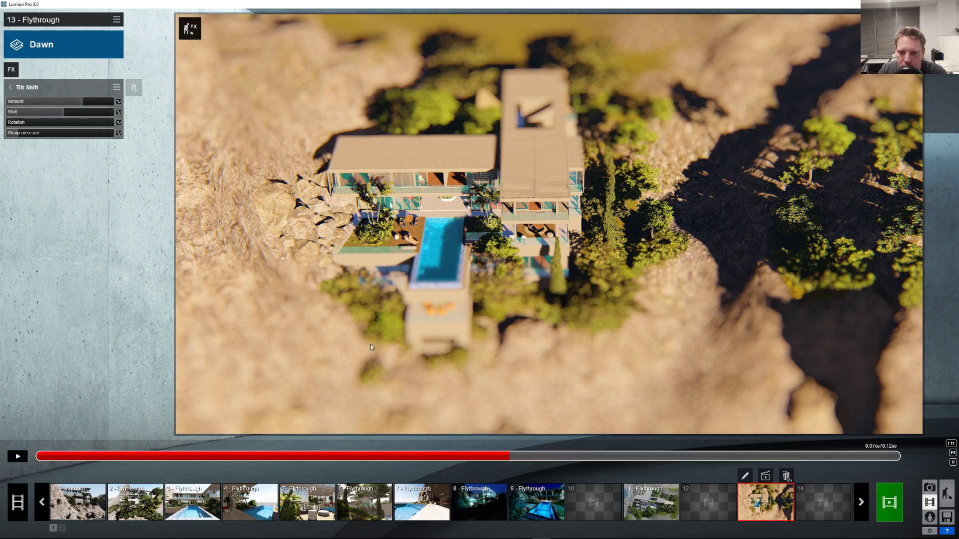
- Create a keyframe for the Tilt Shift amount at the very start of clip 13
left_click_drag(136, 461, 5, 460)
left_click(18, 457)
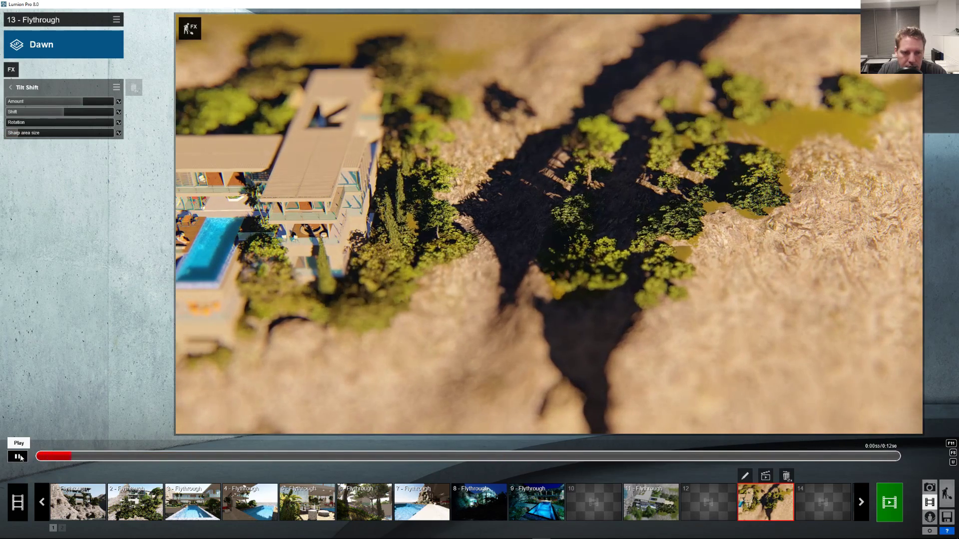
left_click(18, 456)
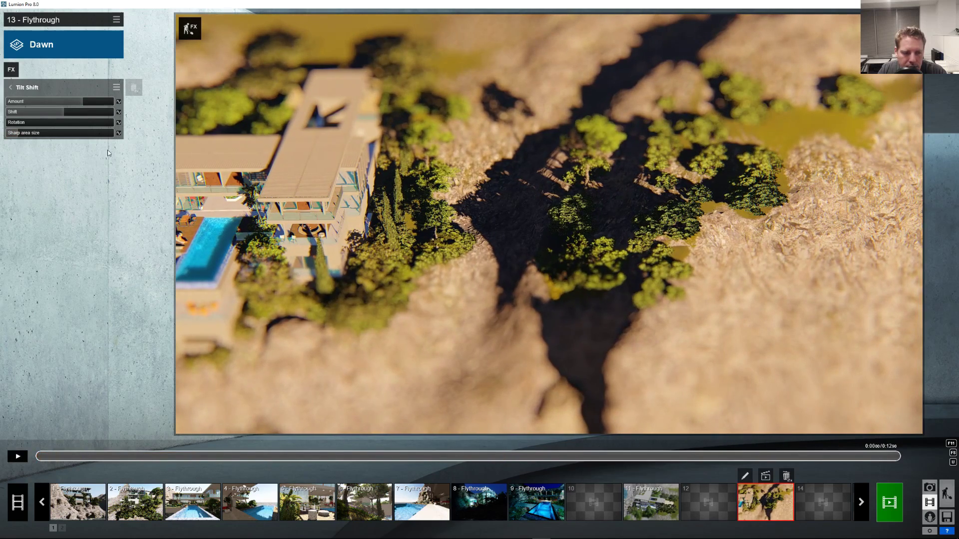
left_click(119, 103)
- Create a second Tilt Shift amount keyframe about 10.5 seconds into the clip and raise the amount close to its maximum
left_click_drag(317, 449, 743, 465)
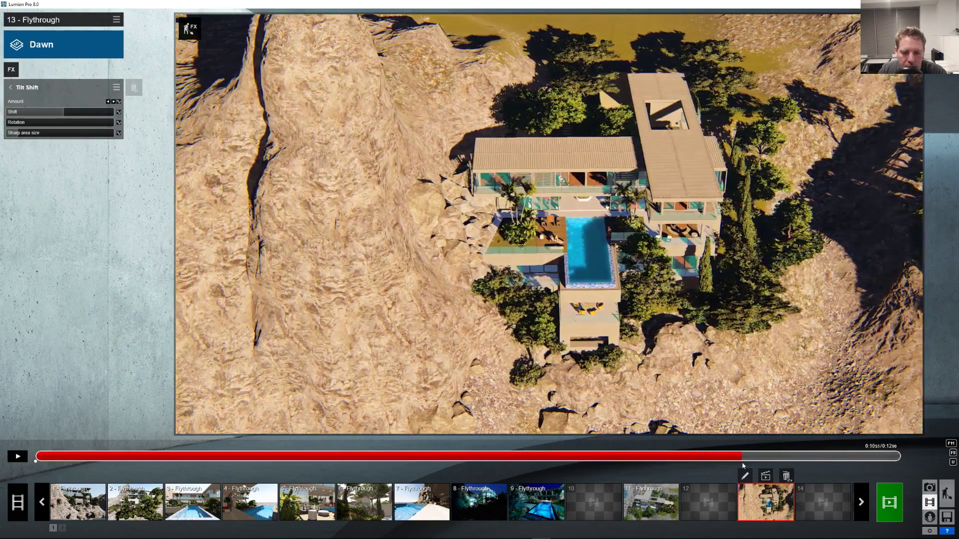
left_click(119, 101)
left_click_drag(90, 102, 188, 223)
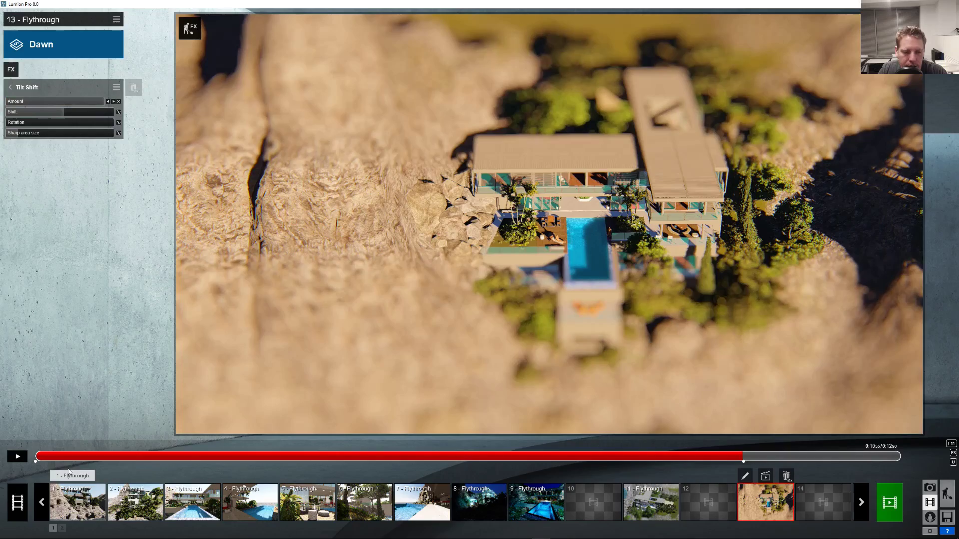
- Play clip 13 from its start to check the animated Tilt Shift blur
left_click(35, 457)
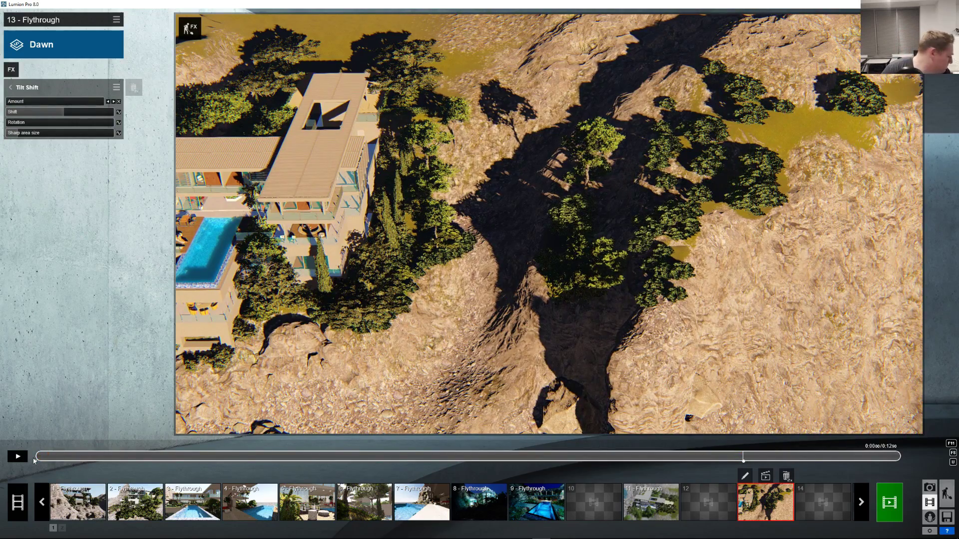
left_click(18, 456)
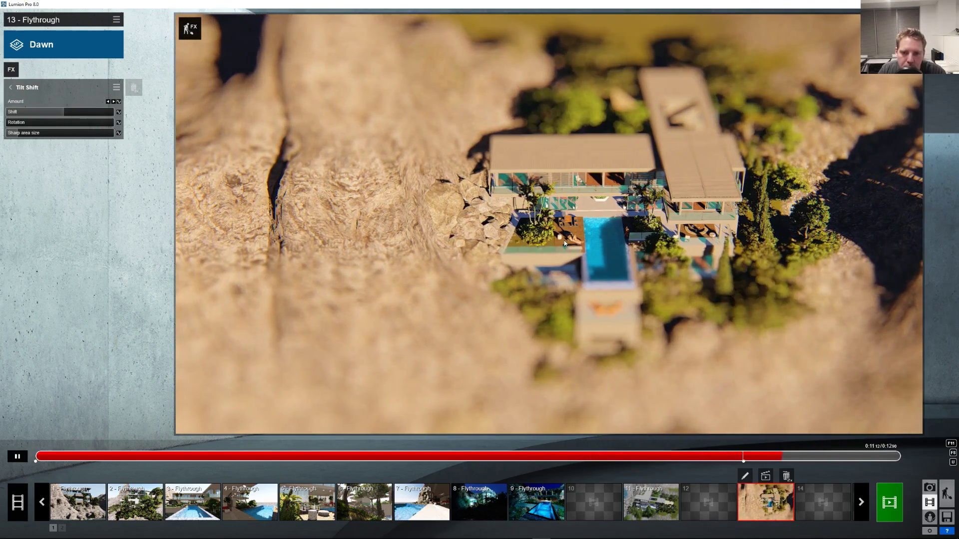
- Add the Sun Study effect to clip 13 with the playhead moved to a frame showing the whole house
left_click_drag(106, 458, 520, 448)
left_click(11, 69)
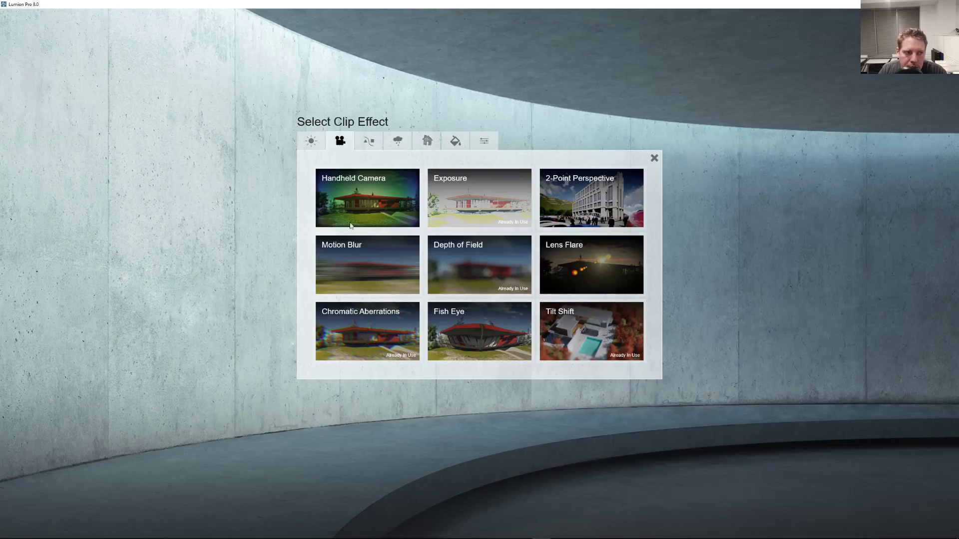
left_click(311, 141)
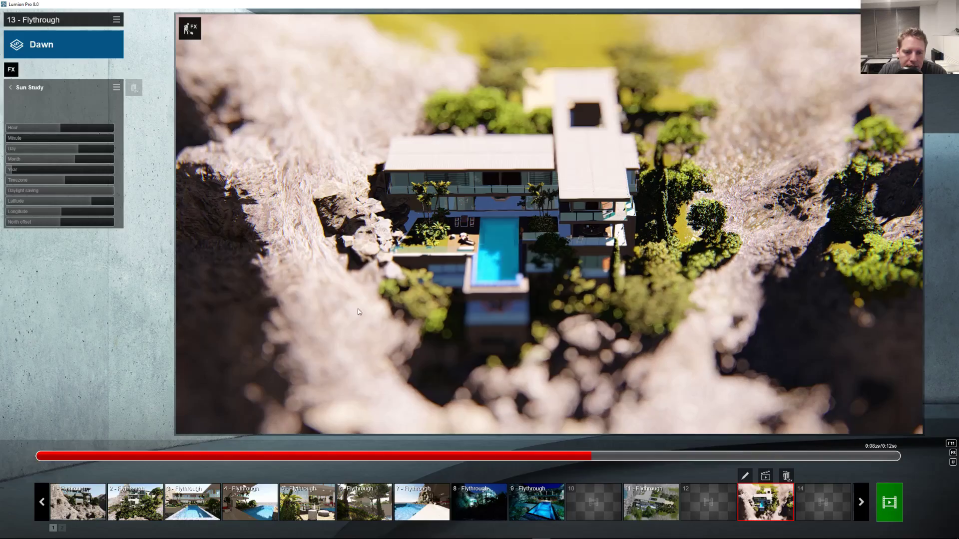
- Set the Sun Study hour to early morning, about 6, and keyframe it at the very start of clip 13
left_click_drag(41, 129, 29, 132)
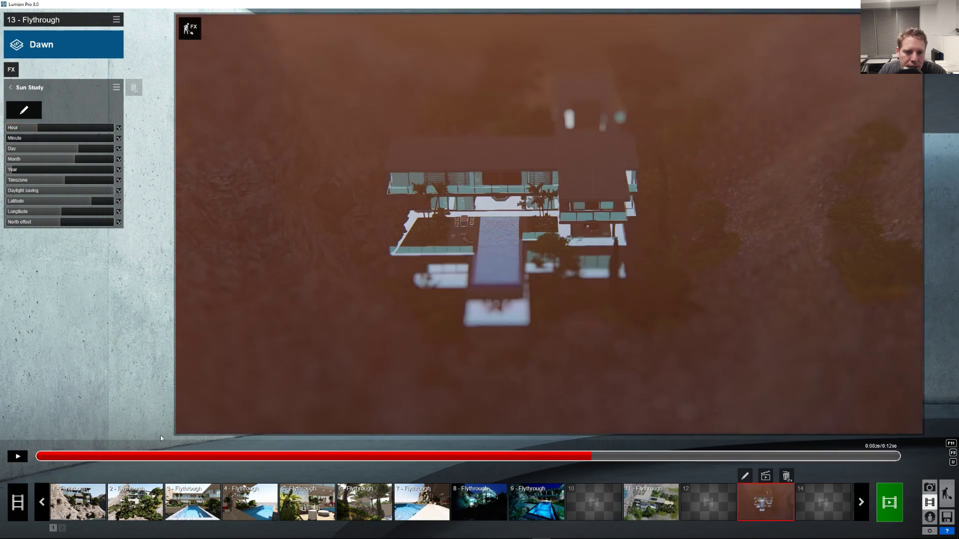
left_click(94, 456)
left_click_drag(50, 459, 34, 458)
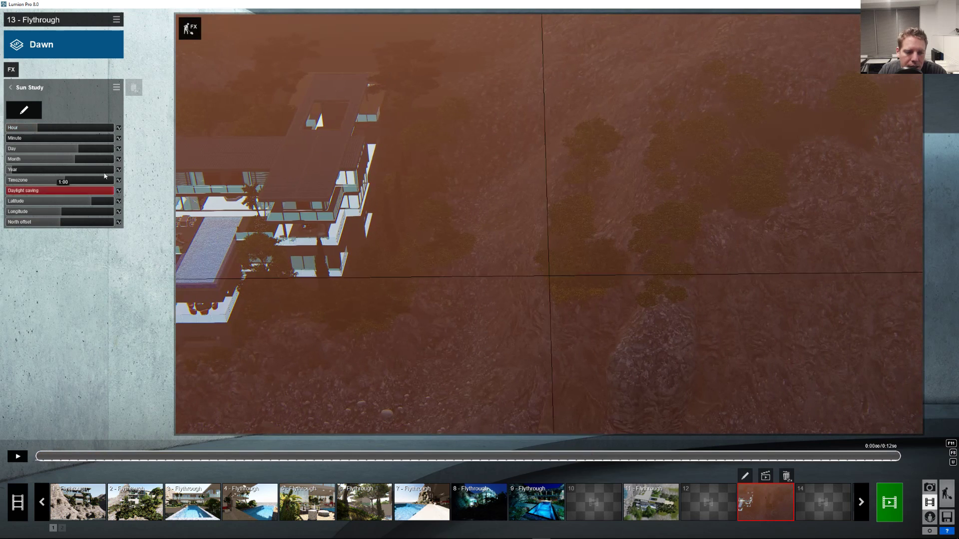
- Create a second Sun Study hour keyframe at the end of clip 13 and raise the hour to evening
left_click(875, 456)
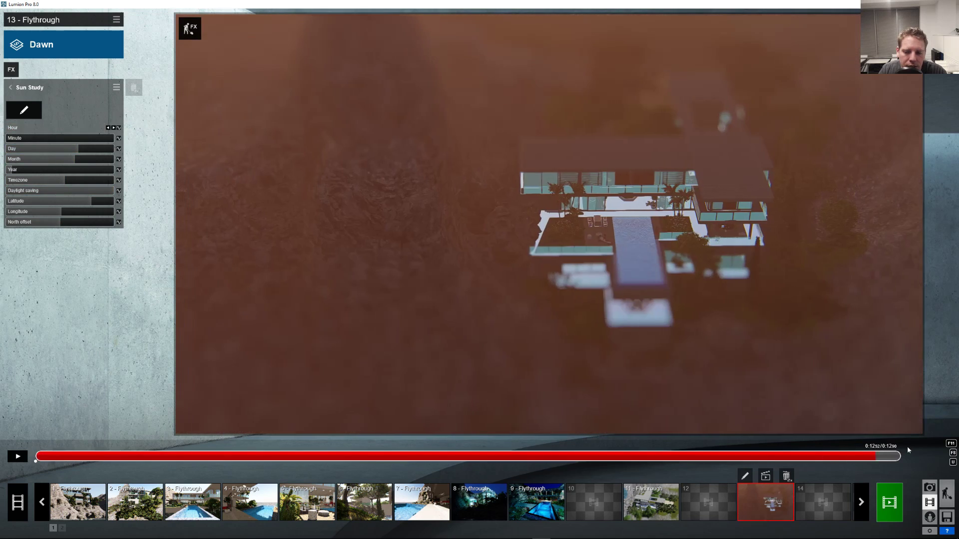
left_click(119, 128)
left_click_drag(82, 129, 95, 129)
- Play clip 13 to check the animated sun movement, and return the playhead to a daylight frame about 9 seconds in
left_click(46, 458)
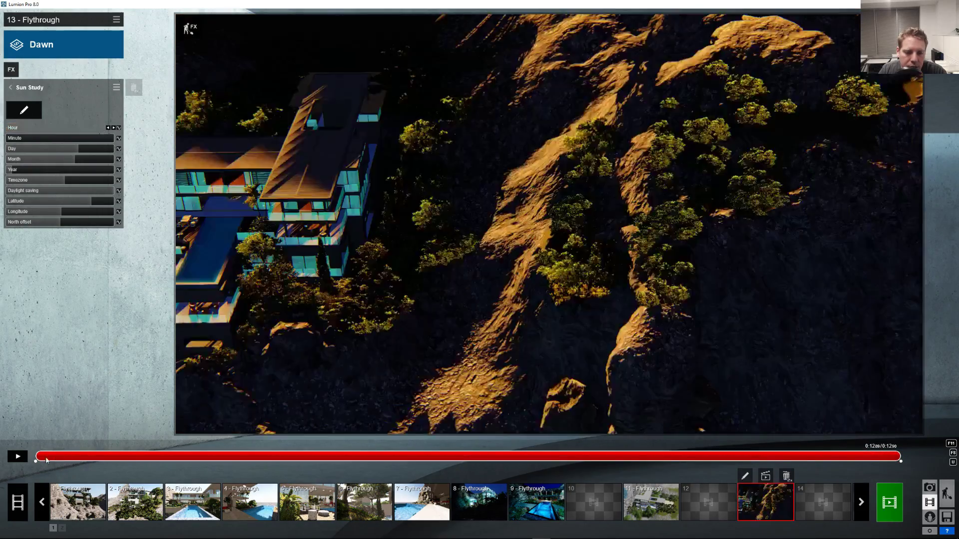
left_click(17, 457)
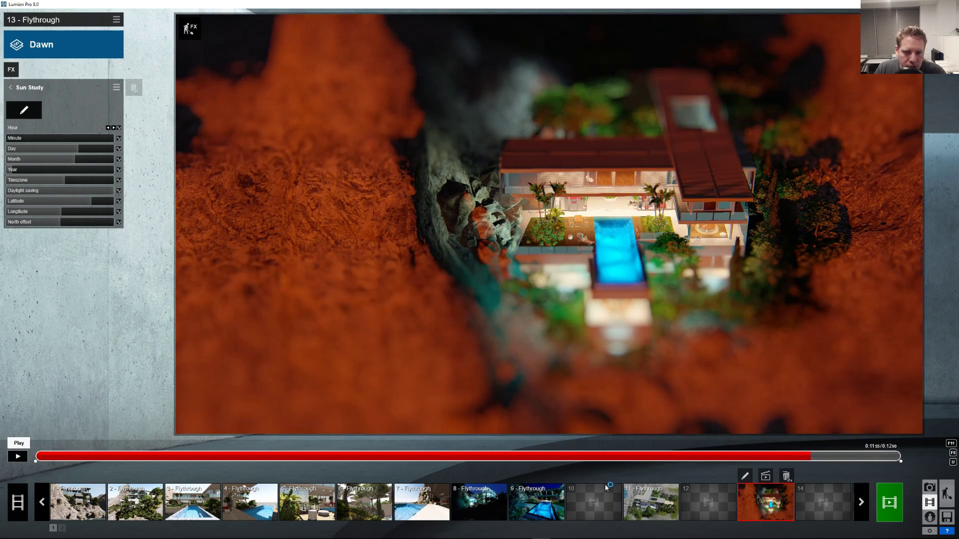
left_click_drag(783, 458, 657, 459)
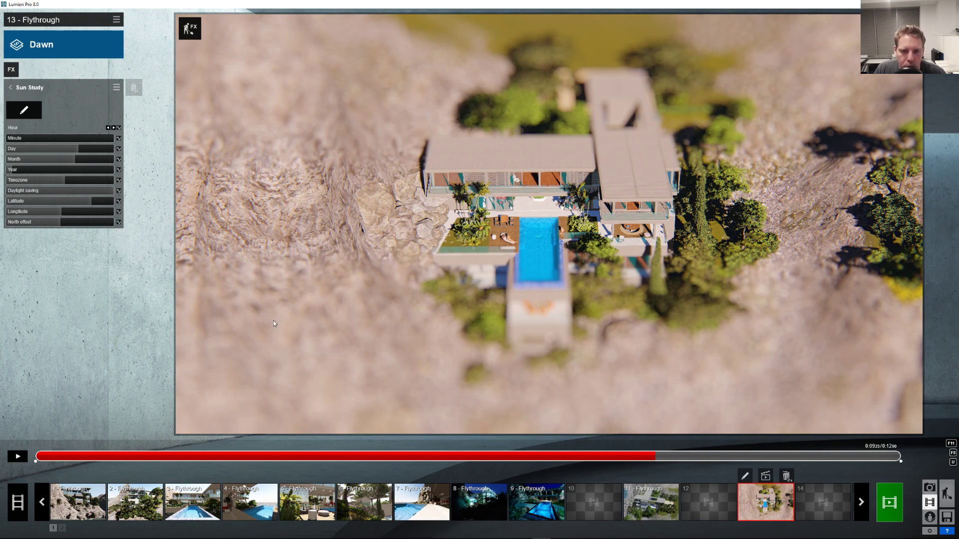
- Add the Styrofoam effect to clip 13, with slightly higher diffusion, reduced noise reduction and a much darker colour
left_click(11, 69)
left_click(455, 140)
left_click(484, 140)
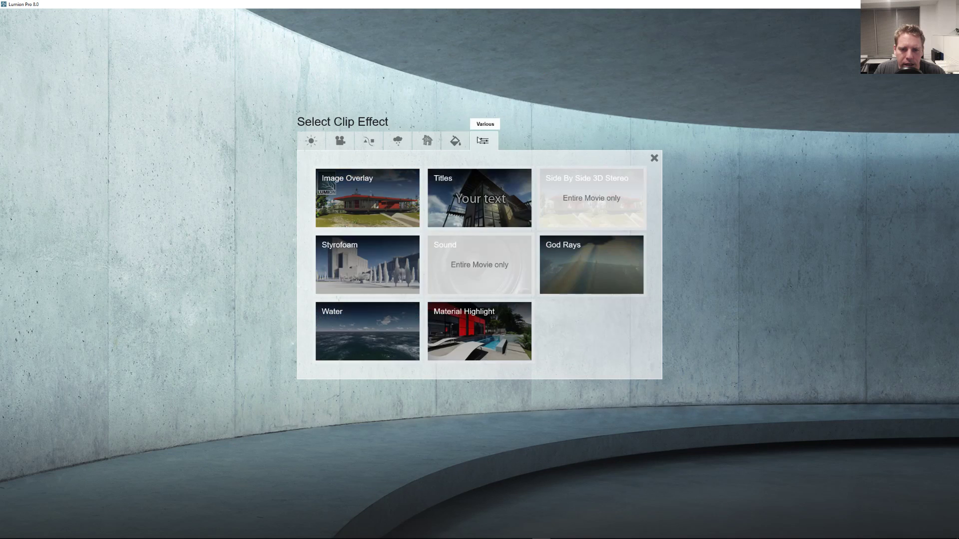
left_click(355, 270)
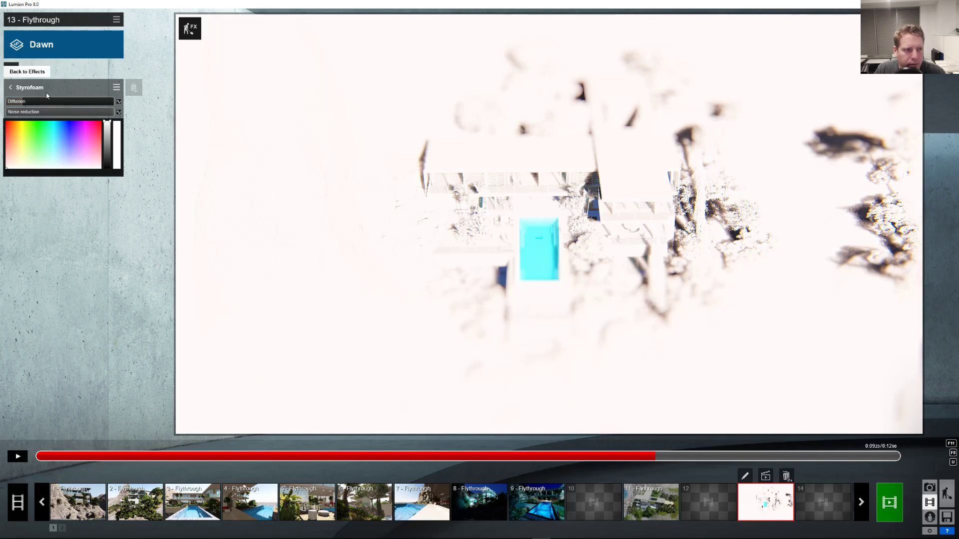
left_click_drag(39, 103, 108, 159)
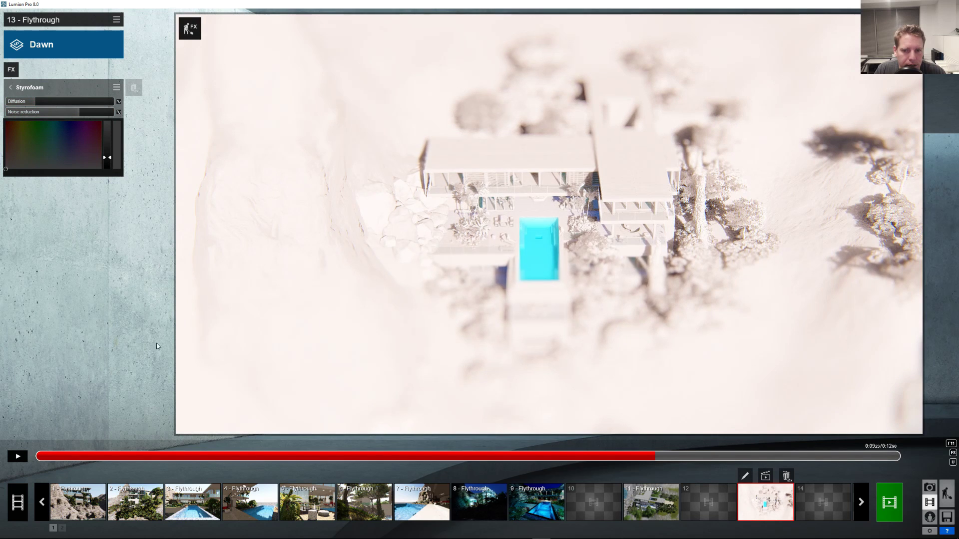
- Play clip 13 from its start to check the Styrofoam look under the moving sun, and pause near the end
left_click(67, 456)
left_click(18, 457)
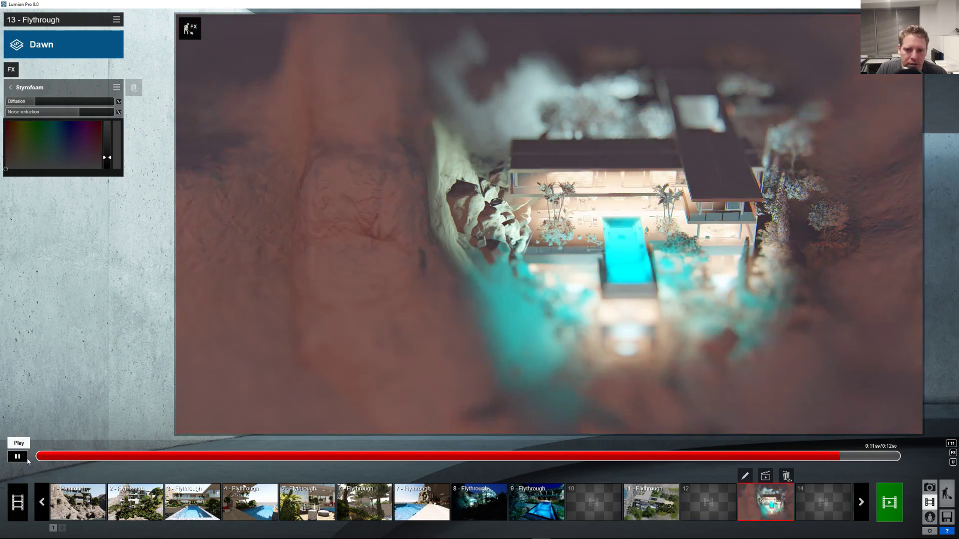
left_click(27, 460)
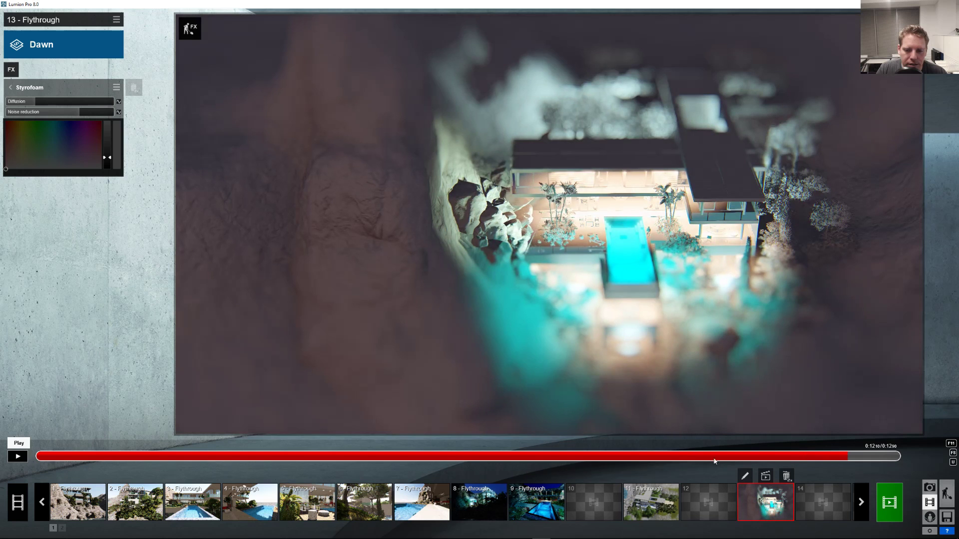
- Scrub clip 13 between about 7 and 10 seconds to compare the daylight shadows on the white model
left_click_drag(805, 452, 573, 460)
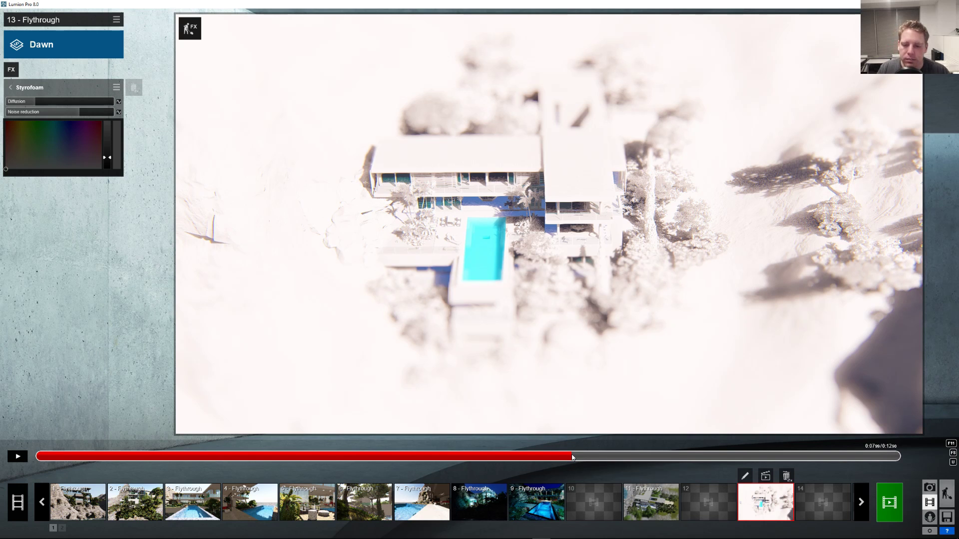
left_click_drag(572, 457, 645, 455)
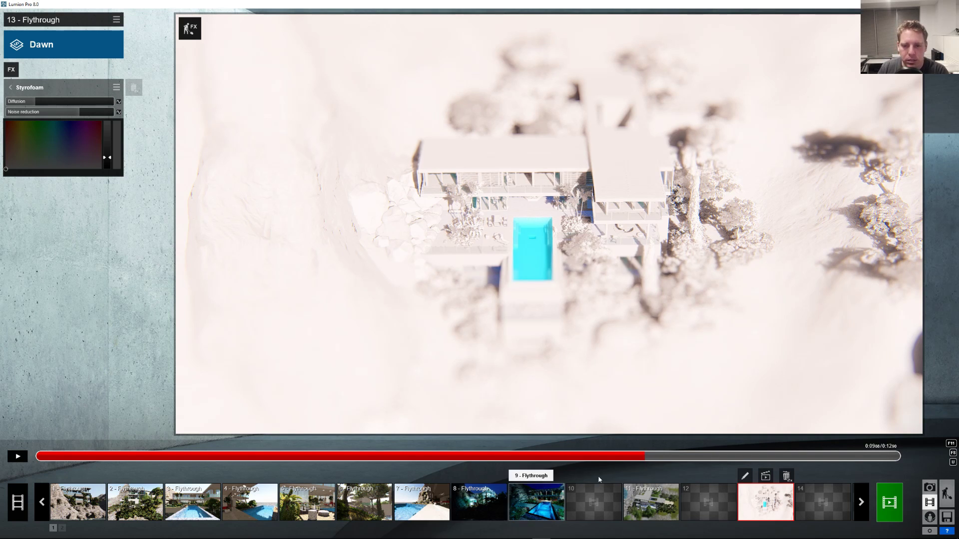
left_click_drag(640, 455, 753, 474)
left_click(714, 456)
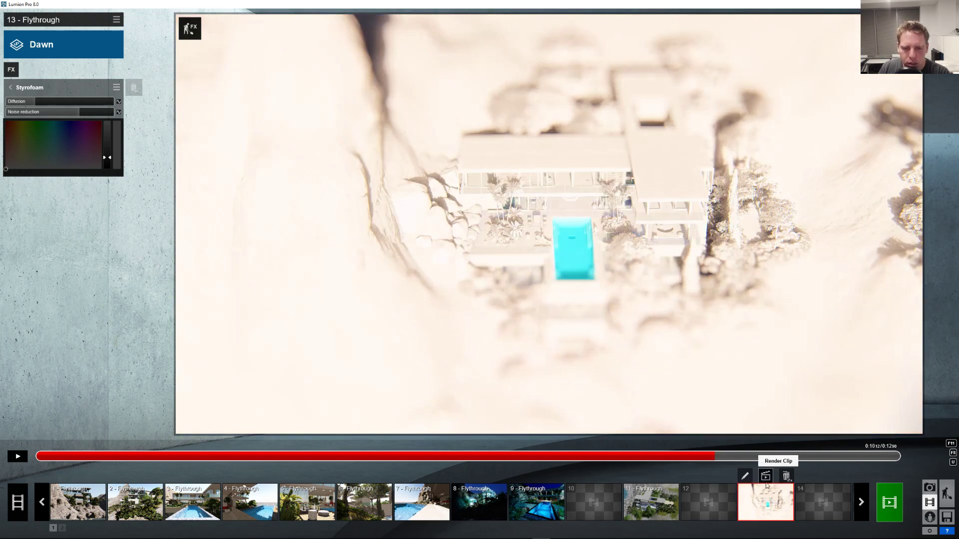
- Switch to File Explorer, watch Tilt Shift Showcase.mp4 from the Tilt Shift folder, and return to Lumion
left_click(119, 532)
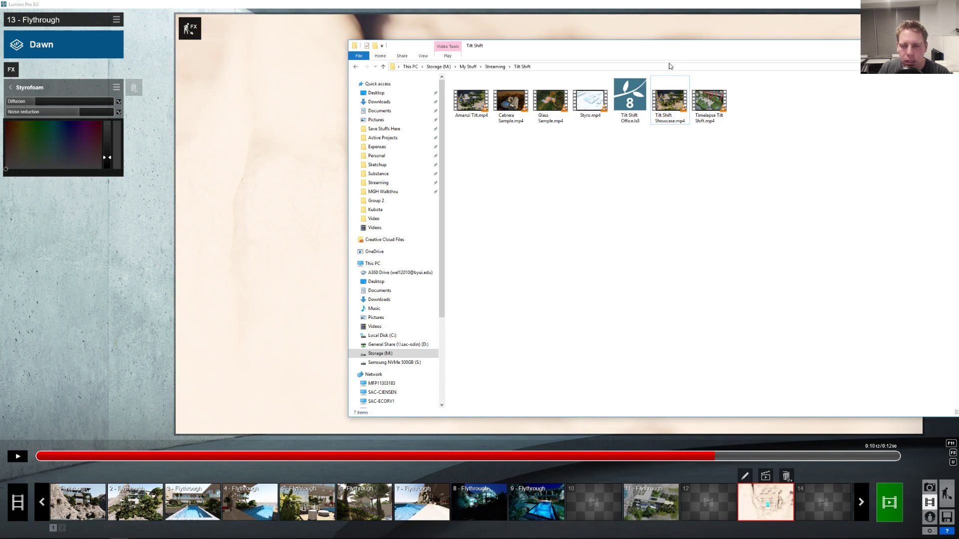
left_click_drag(676, 52, 586, 192)
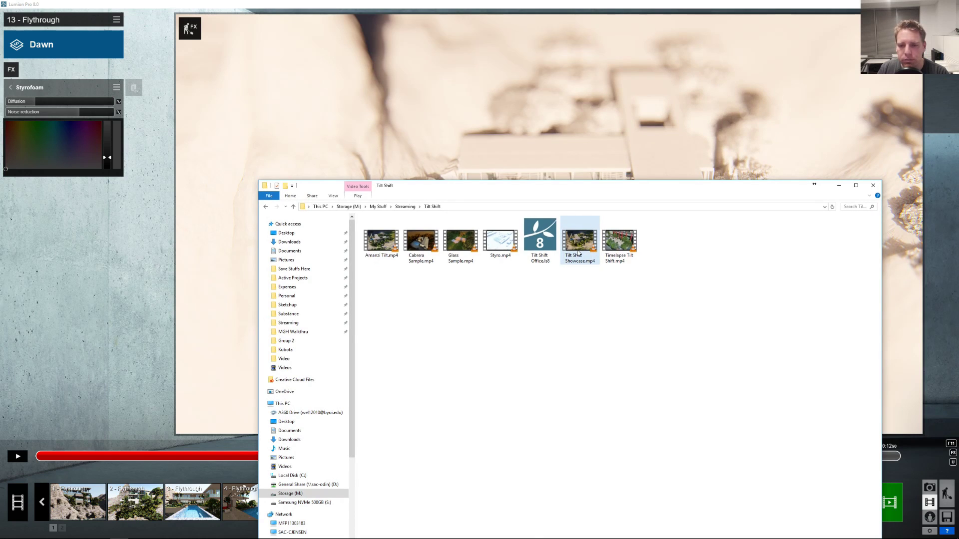
left_click_drag(569, 189, 852, 245)
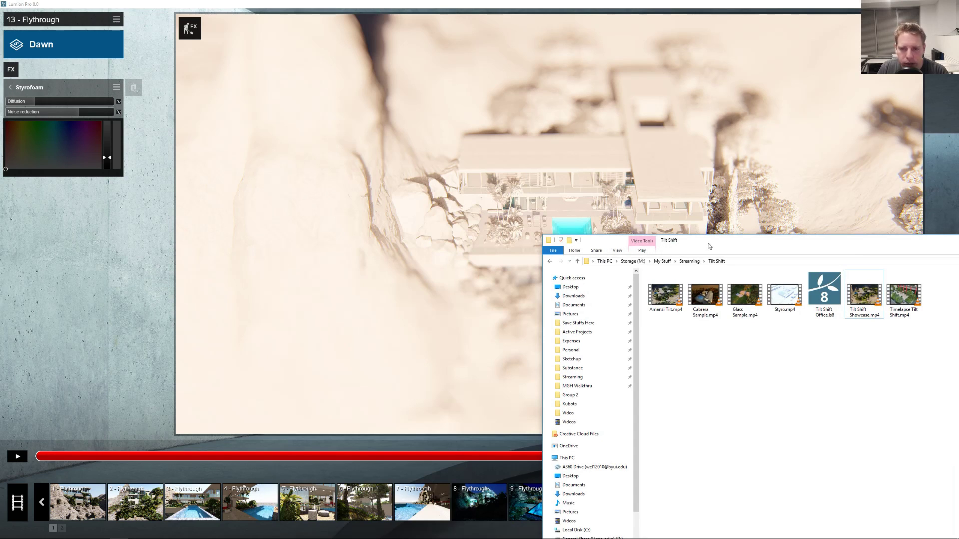
left_click_drag(703, 245, 428, 89)
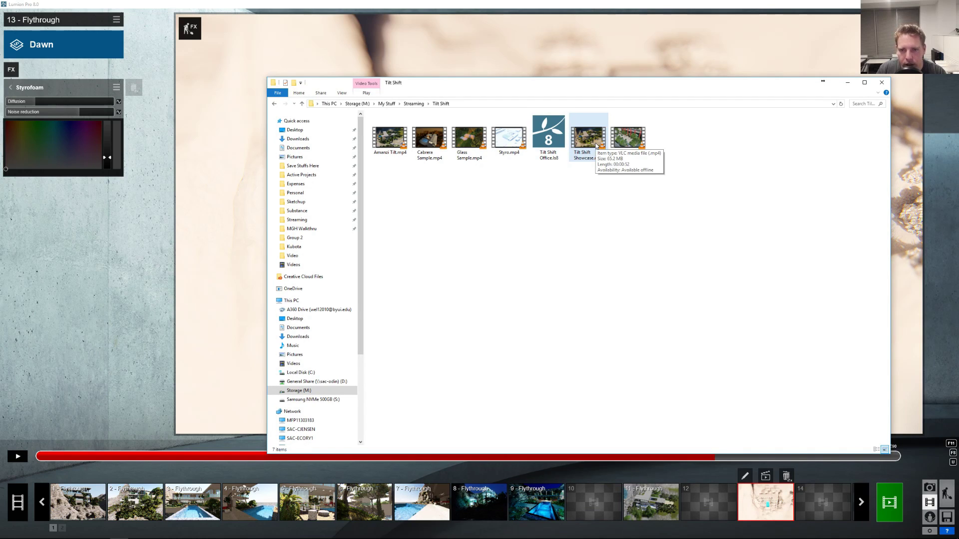
double_click(589, 137)
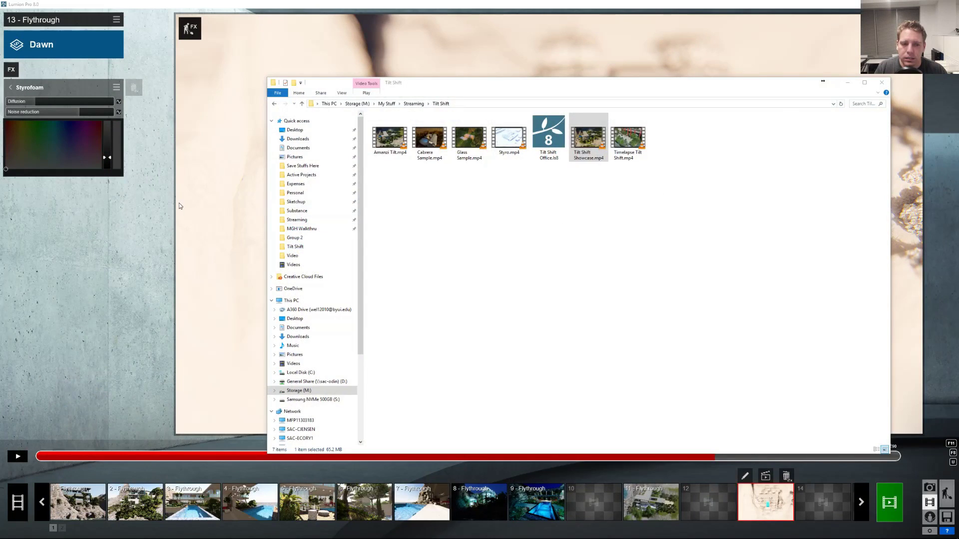
left_click(180, 206)
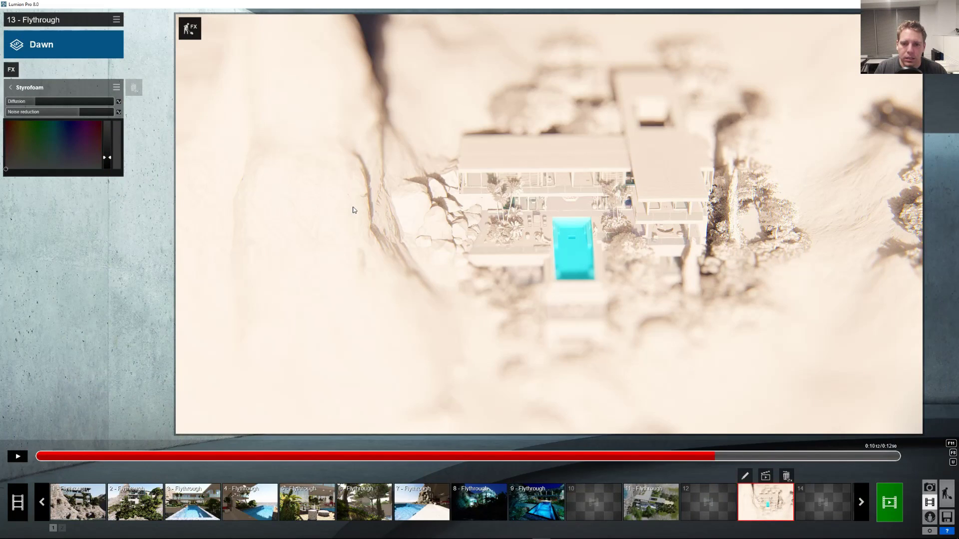